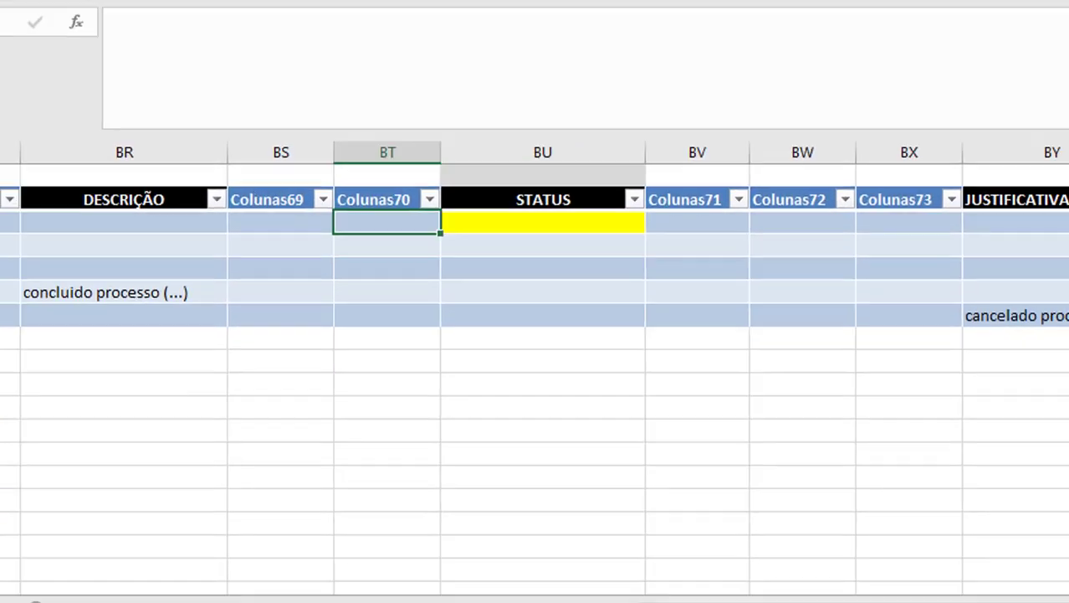
Look through the table's columns from BT back towards the earlier ones, examining the headers and first data row.
{"action": "key", "text": "Left"}
{"action": "key", "text": "Left"}
{"action": "key", "text": "Left"}
{"action": "key", "text": "Left"}
{"action": "key", "text": "Left"}
{"action": "key", "text": "Left"}
{"action": "key", "text": "Left"}
{"action": "key", "text": "Left"}
{"action": "key", "text": "Left"}
{"action": "key", "text": "Left"}
{"action": "key", "text": "Left"}
{"action": "key", "text": "Left"}
{"action": "key", "text": "Left"}
{"action": "key", "text": "Left"}
{"action": "key", "text": "Left"}
{"action": "key", "text": "Left"}
{"action": "key", "text": "Left"}
{"action": "key", "text": "Left"}
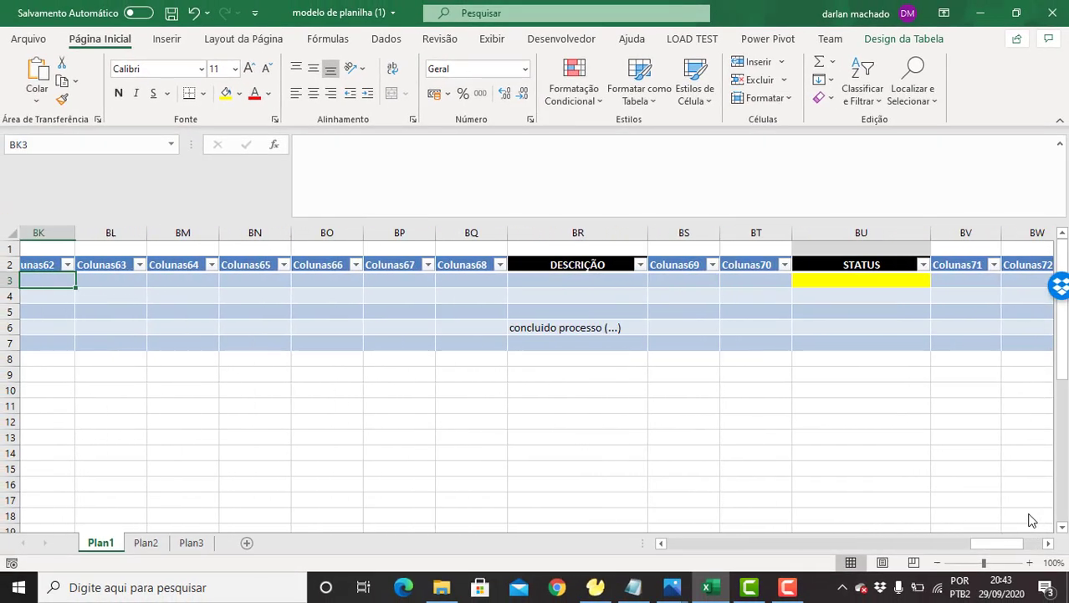
{"action": "key", "text": "Left"}
{"action": "key", "text": "Left"}
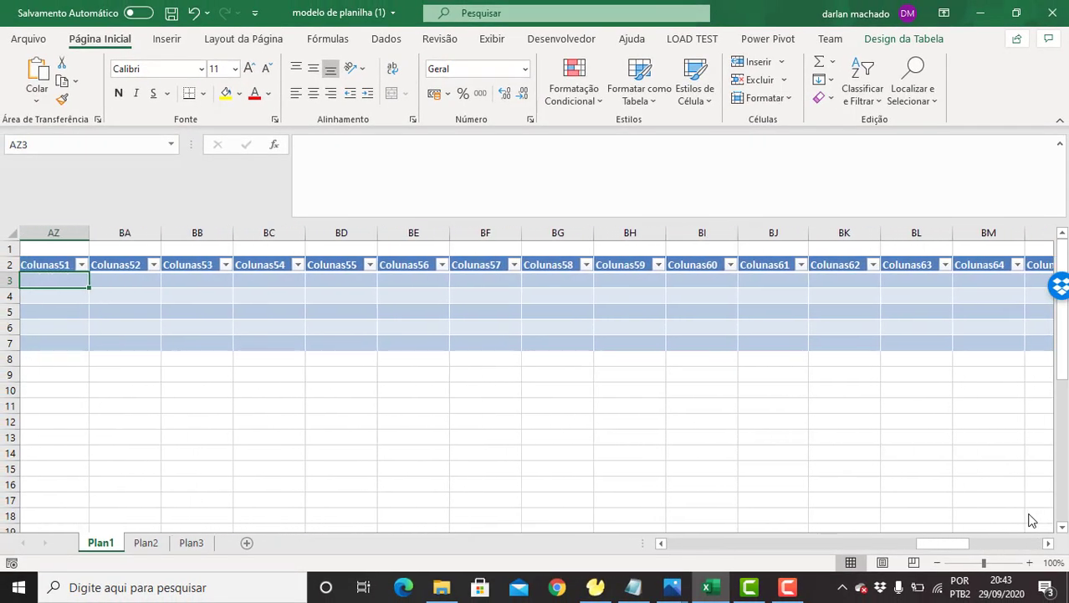
{"action": "key", "text": "Left"}
{"action": "key", "text": "Left"}
{"action": "key", "text": "Left"}
{"action": "key", "text": "Left"}
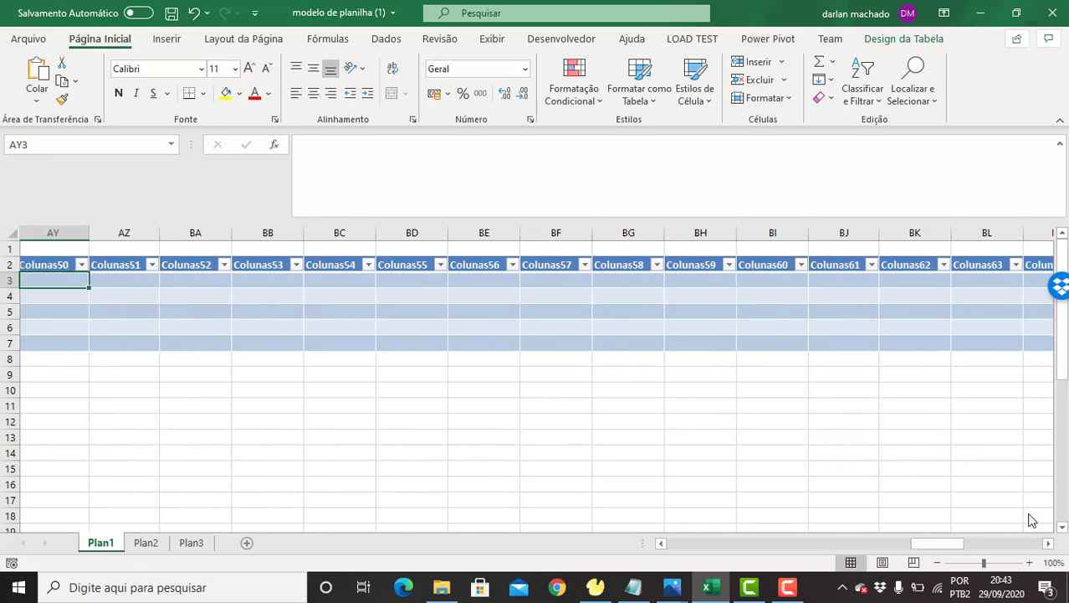
{"action": "key", "text": "Up"}
{"action": "key", "text": "ctrl+Right"}
{"action": "key", "text": "Left"}
{"action": "key", "text": "Left"}
{"action": "key", "text": "Left"}
{"action": "key", "text": "Left"}
{"action": "key", "text": "Down"}
{"action": "key", "text": "Left"}
{"action": "key", "text": "Left"}
{"action": "key", "text": "Right"}
{"action": "key", "text": "Right"}
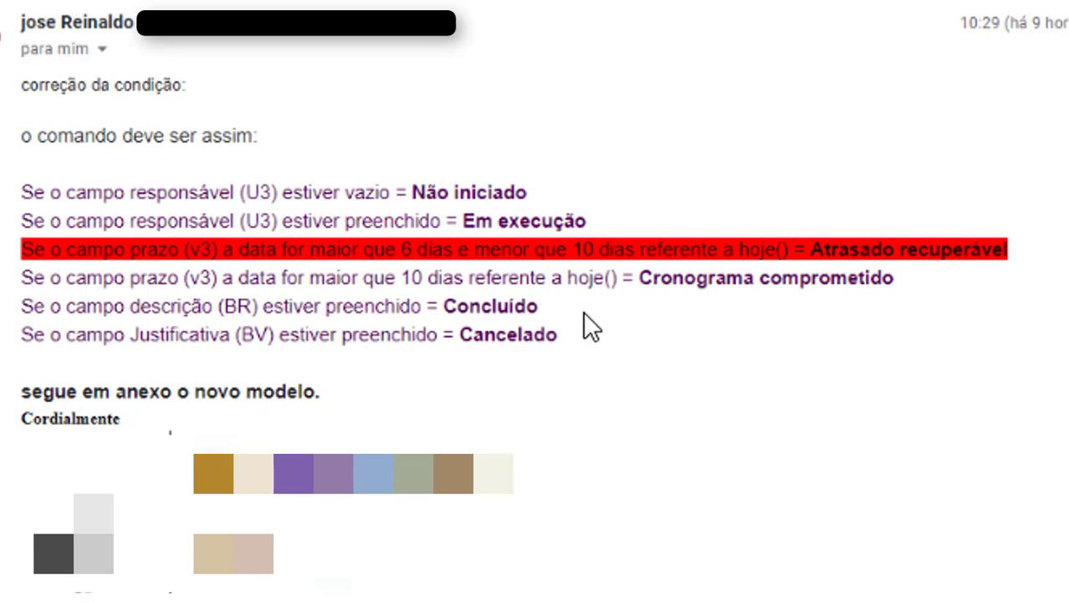
Switch from the e-mail to the workbook and begin an SE formula in BU3 testing whether Colunas71 is not empty (<>"").
{"action": "key", "text": "alt+Tab"}
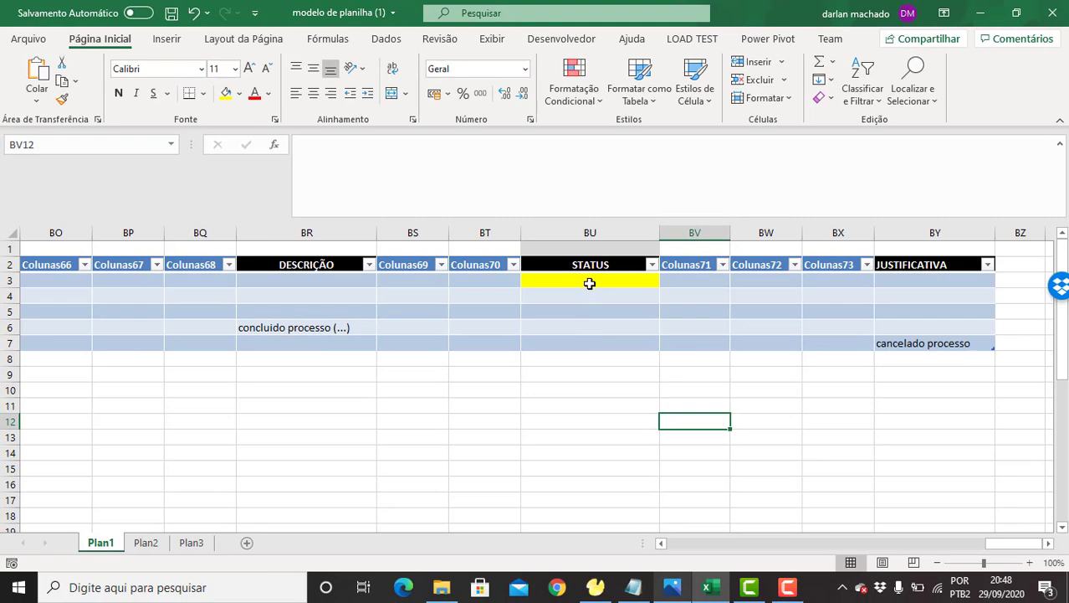
{"action": "left_click", "coordinate": [590, 282]}
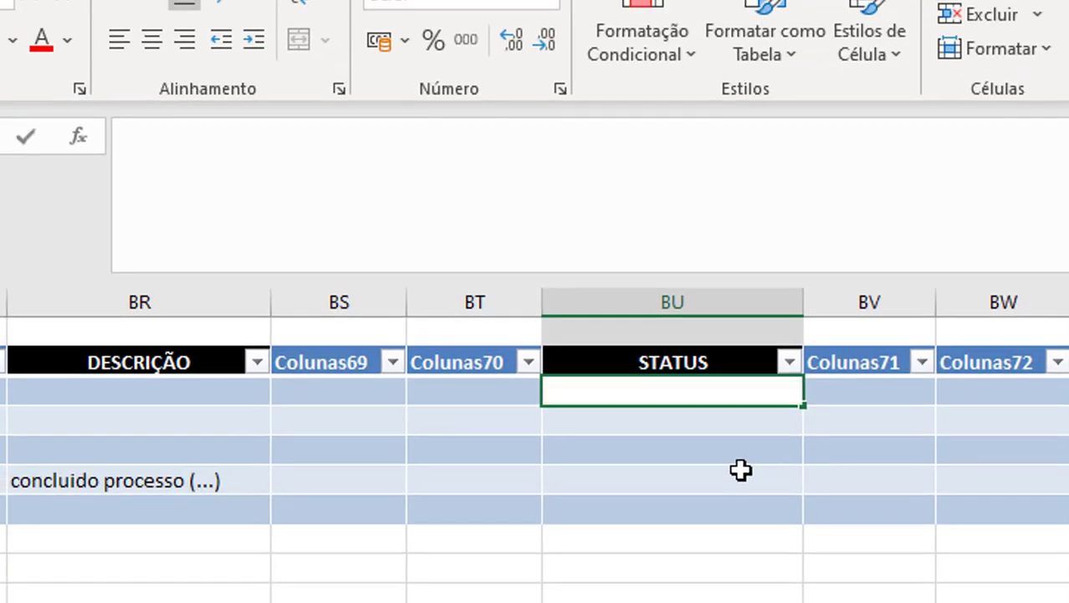
{"action": "type", "text": "=se"}
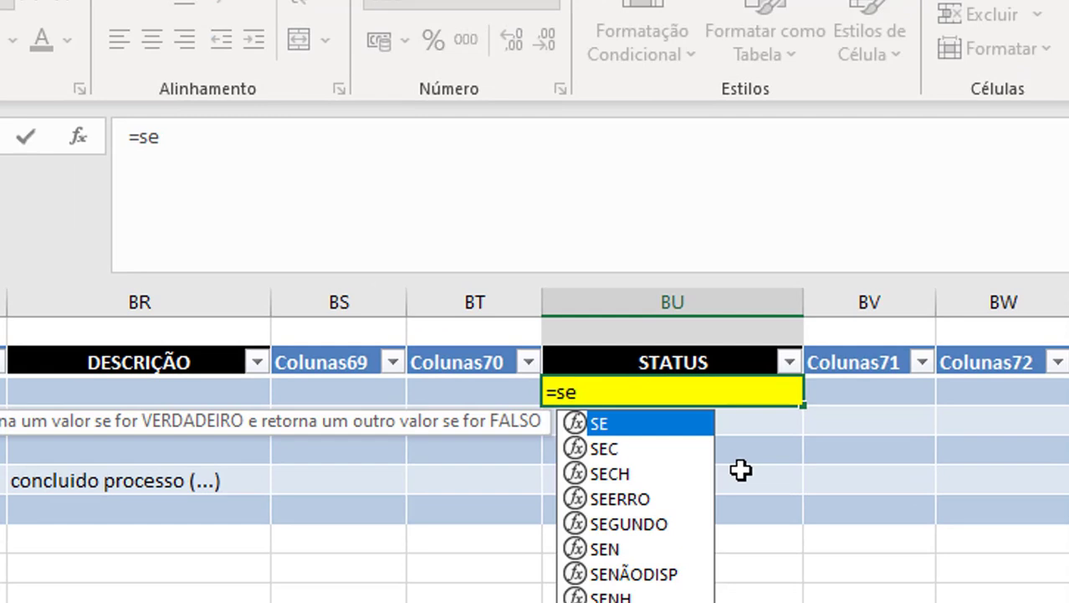
{"action": "type", "text": "("}
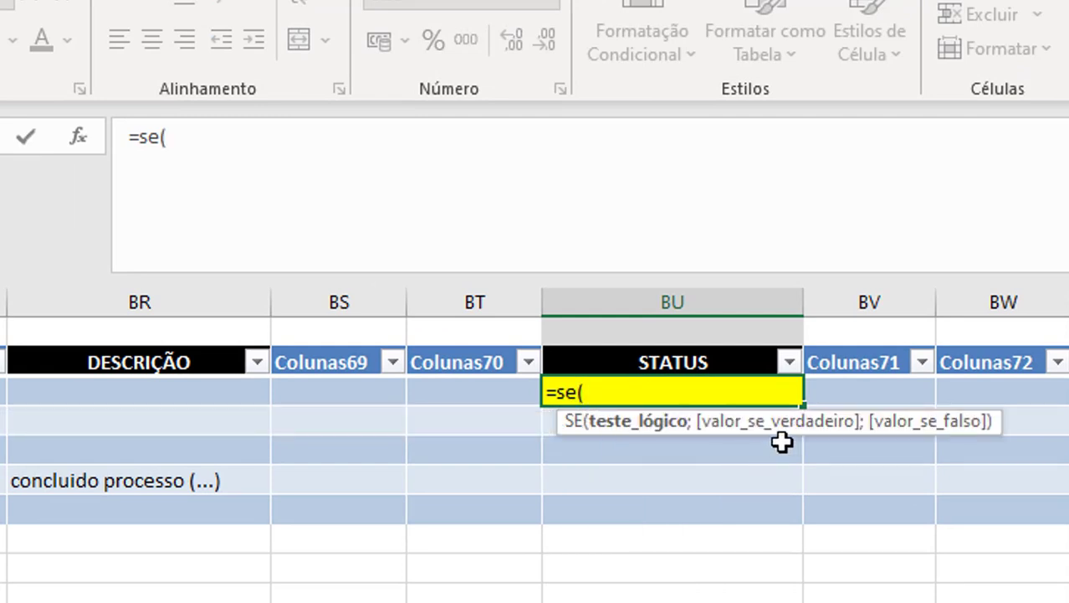
{"action": "left_click", "coordinate": [867, 392]}
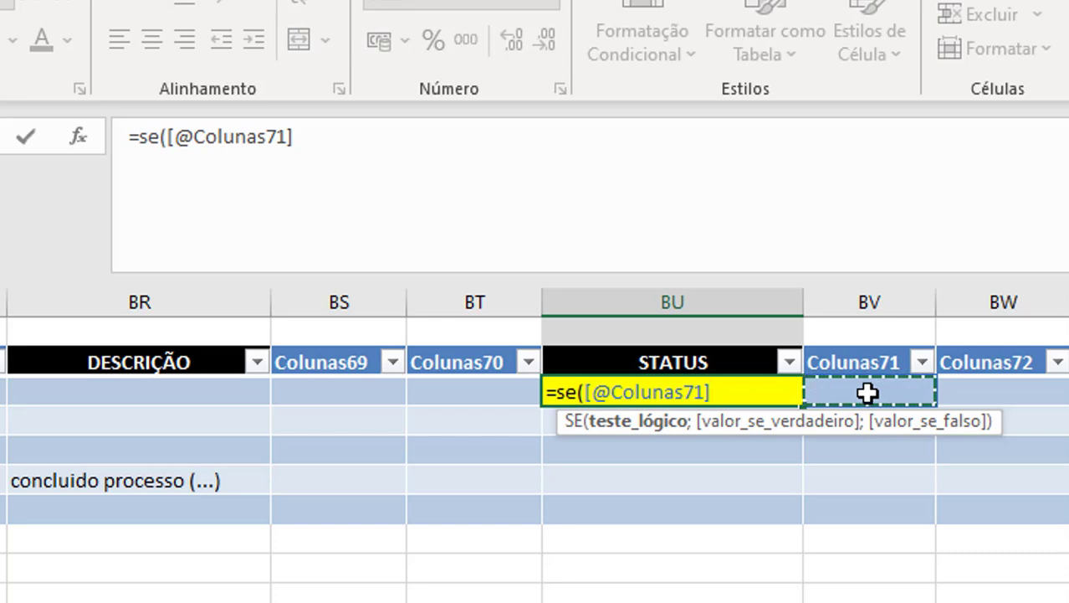
{"action": "type", "text": "<>"}
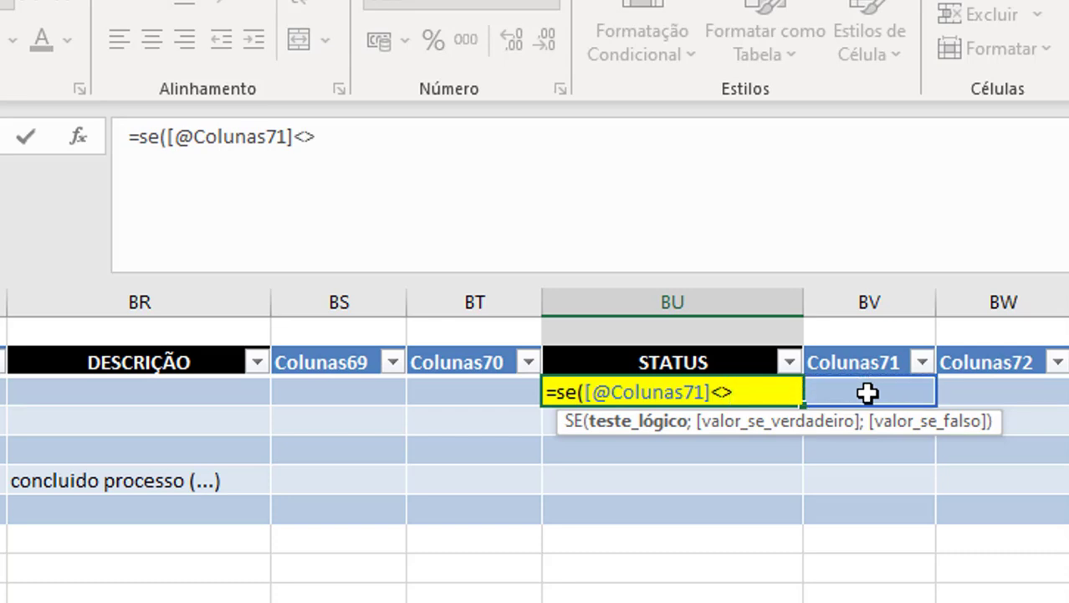
{"action": "type", "text": "\"\""}
{"action": "left_click_drag", "start_coordinate": [852, 433], "coordinate": [422, 181]}
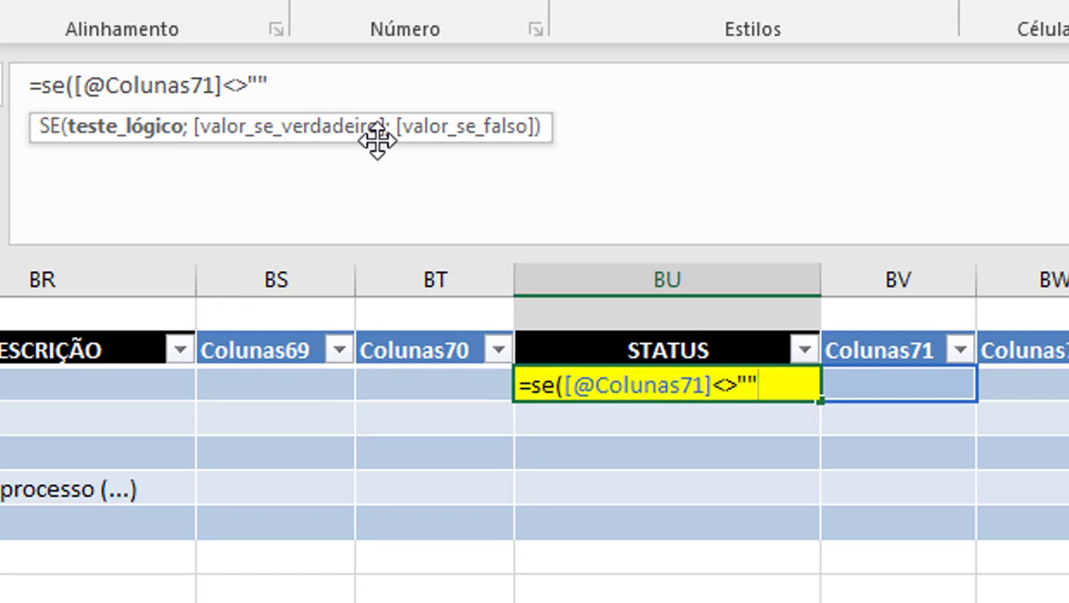
{"action": "left_click_drag", "start_coordinate": [378, 143], "coordinate": [378, 142]}
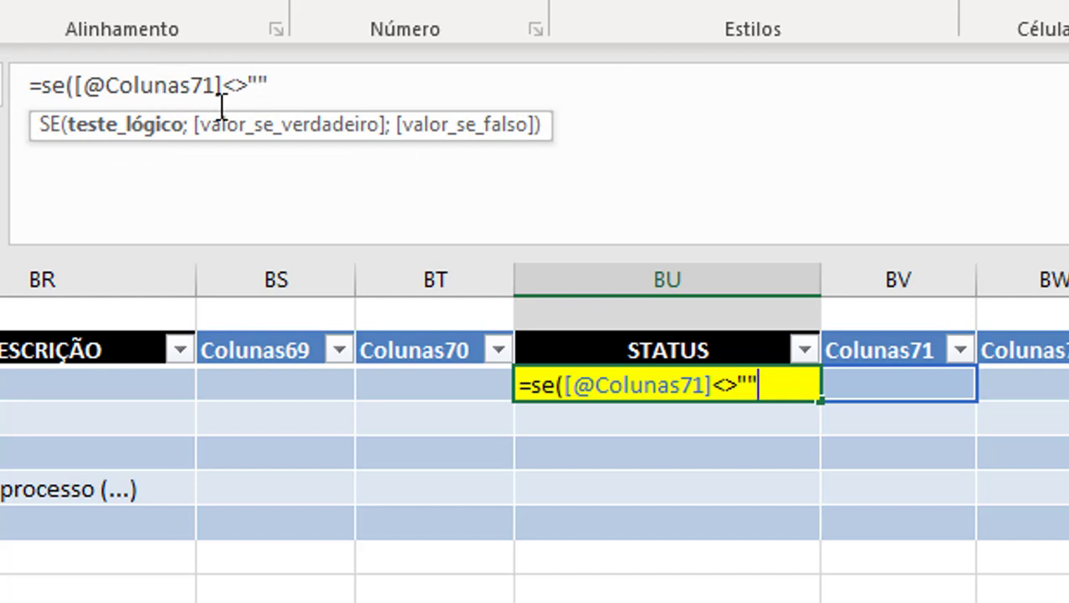
Complete the BU3 formula so it returns "Cancelado" when the test is true and an empty text ("") otherwise.
{"action": "left_click", "coordinate": [278, 83]}
{"action": "type", "text": ";"}
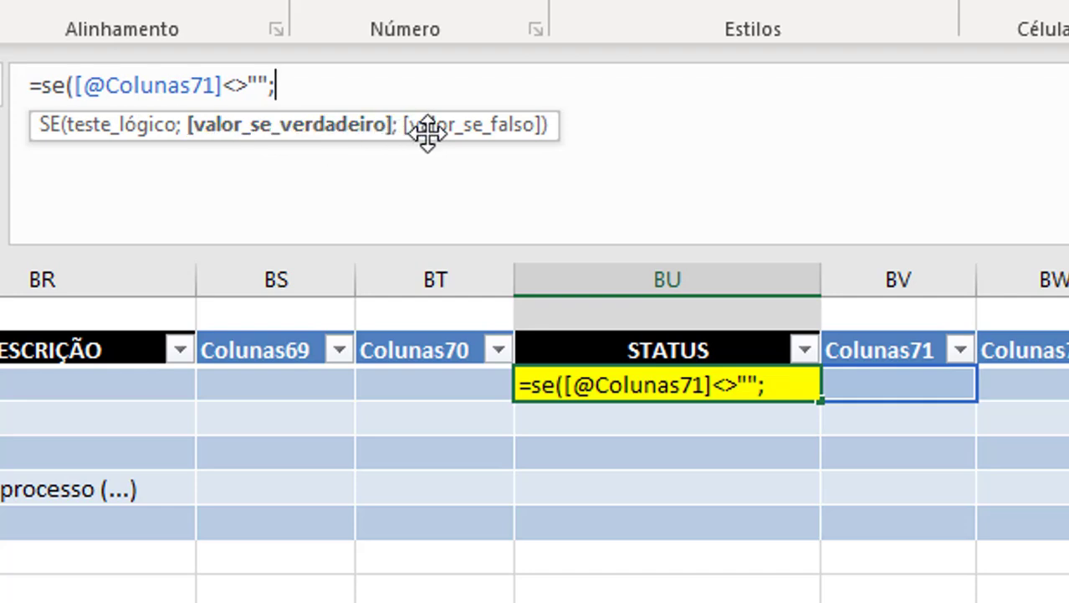
{"action": "type", "text": "\"Cancelado\""}
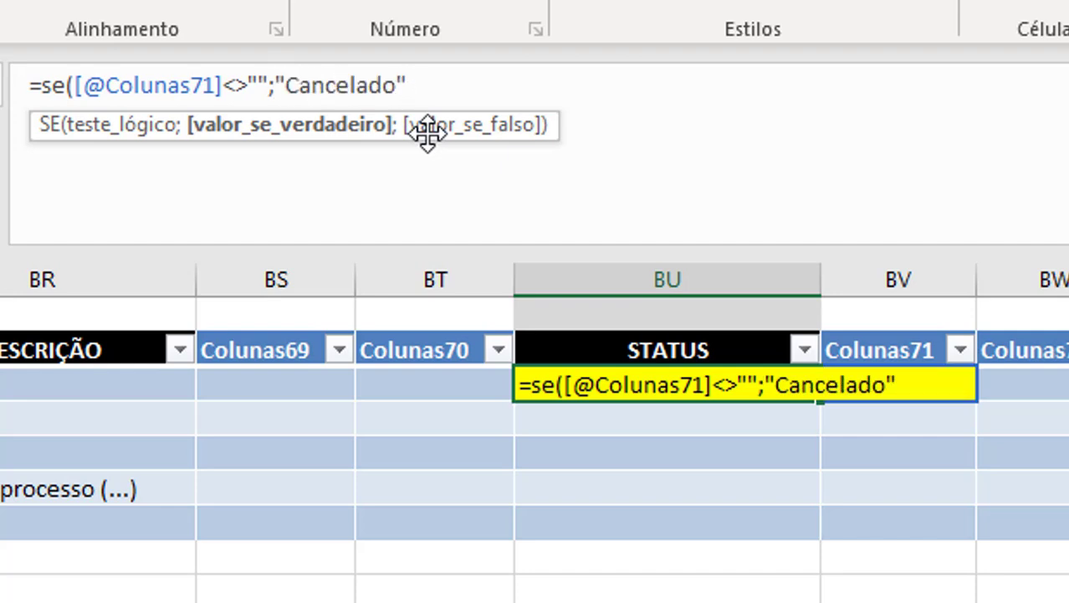
{"action": "type", "text": ";"}
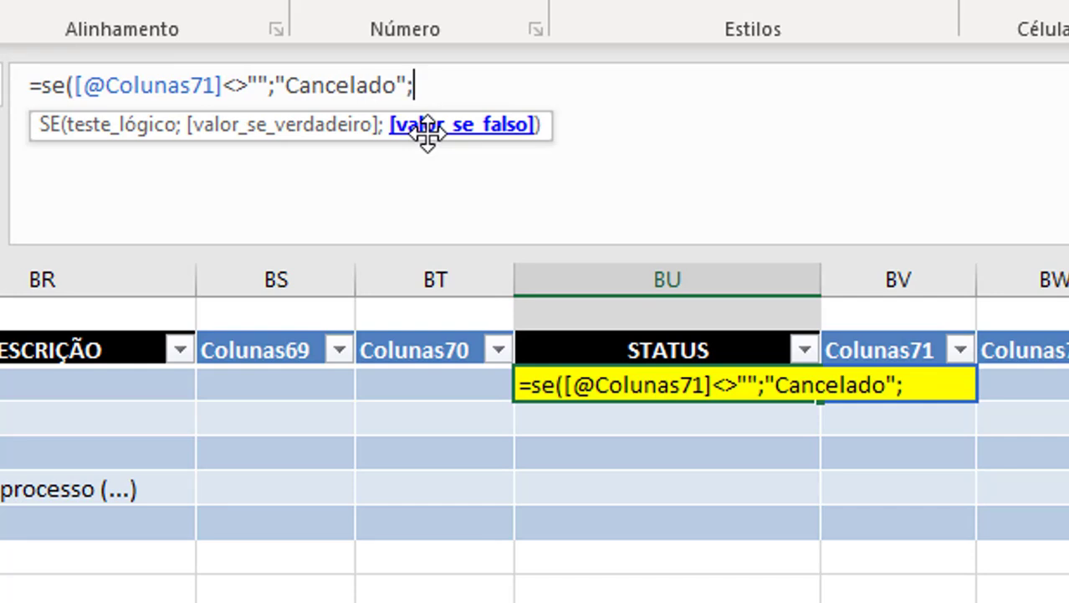
{"action": "type", "text": "\"\")"}
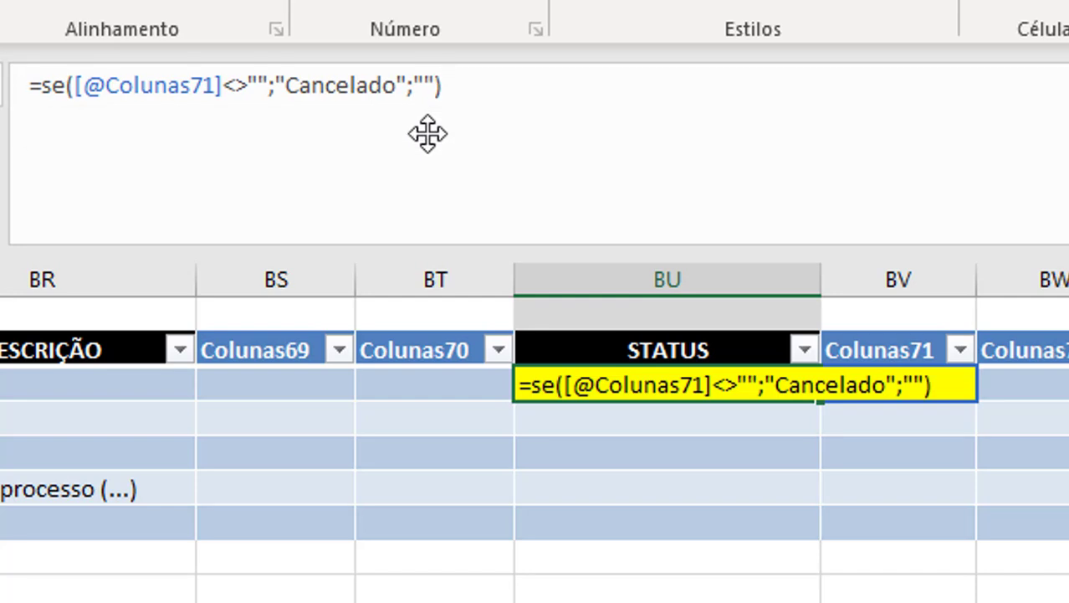
{"action": "key", "text": "Return"}
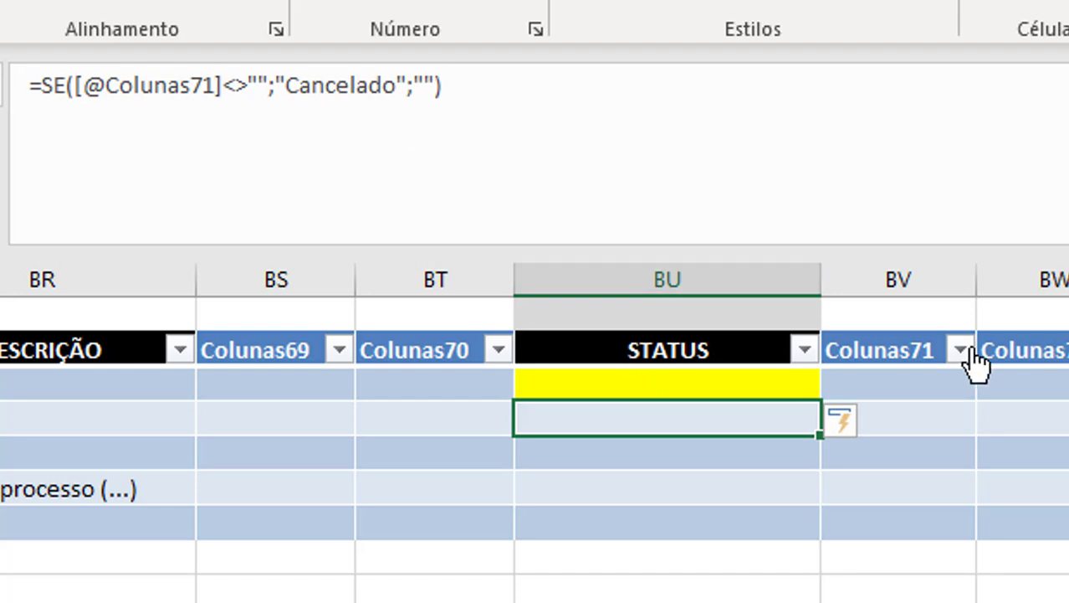
Enter today's date, 29/09/2020, in the first two data cells of Colunas71 to test the STATUS formula.
{"action": "left_click", "coordinate": [896, 383]}
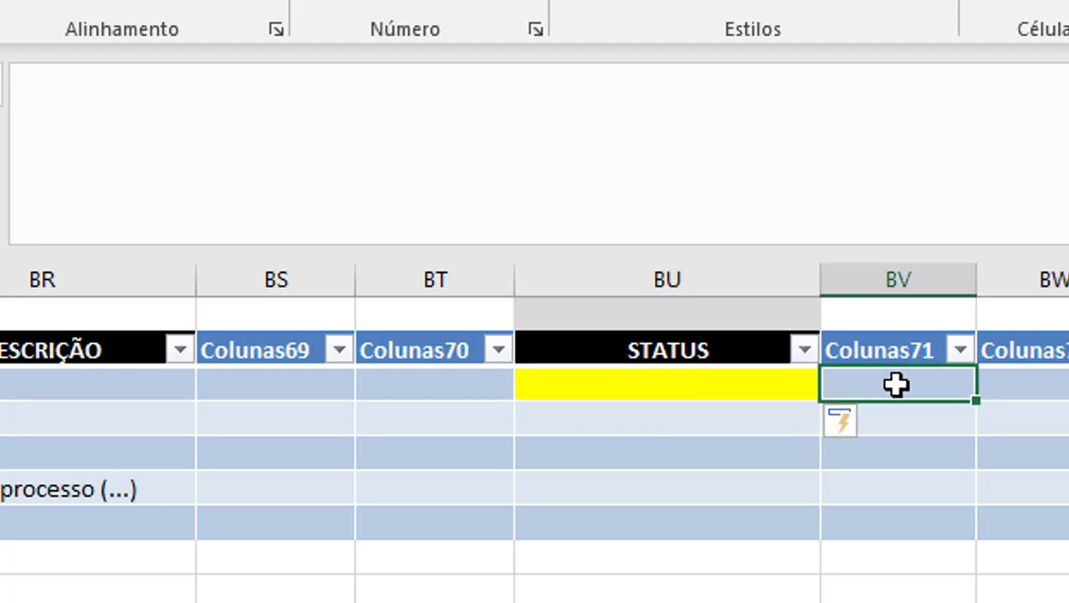
{"action": "key", "text": "ctrl+semicolon"}
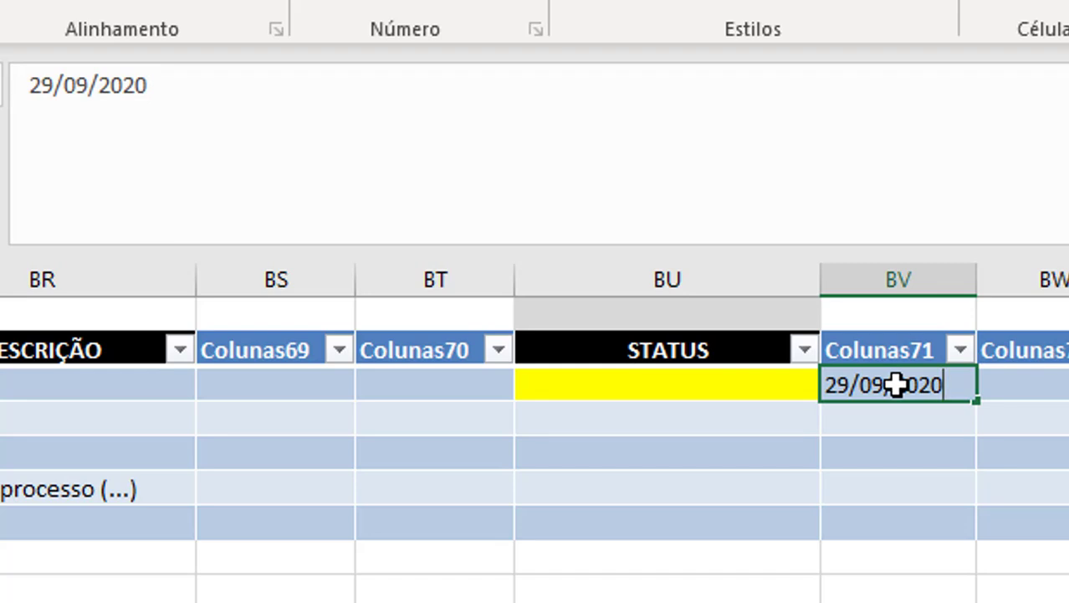
{"action": "key", "text": "Return"}
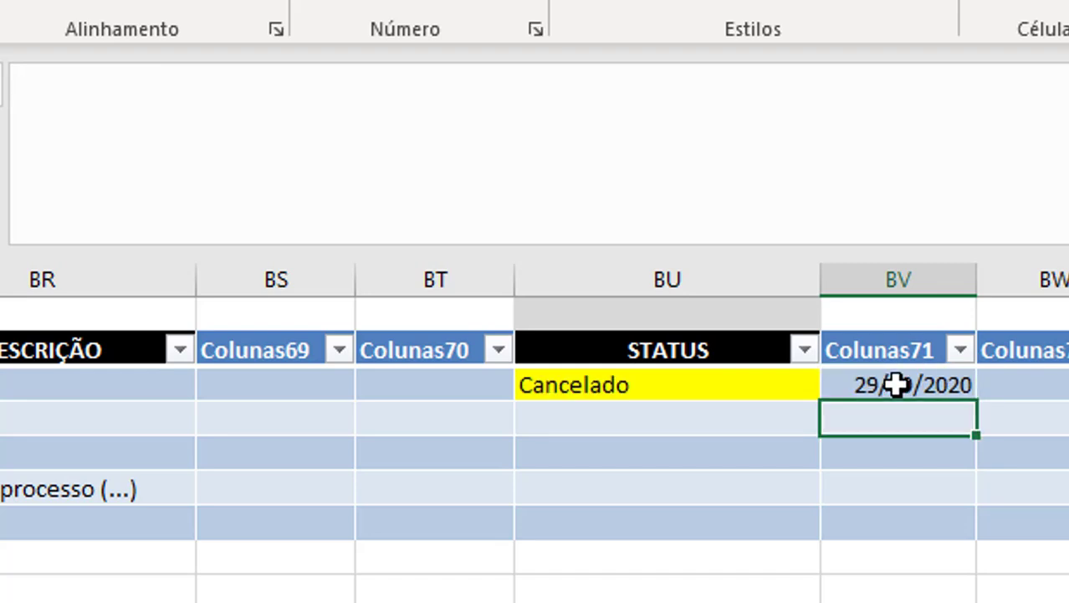
{"action": "key", "text": "ctrl+semicolon"}
{"action": "key", "text": "Return"}
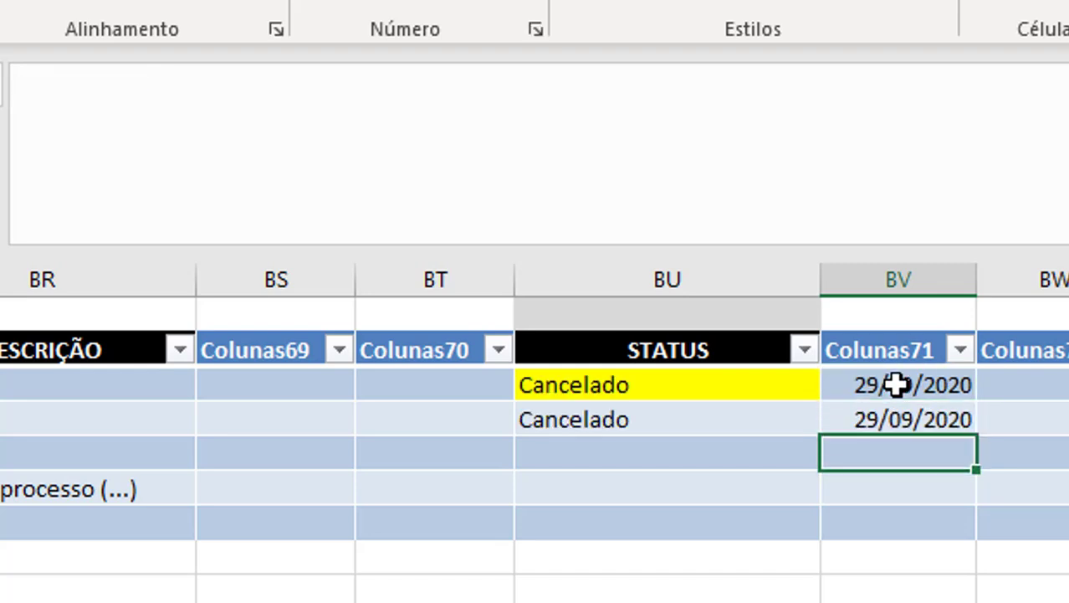
Enter the test text "a" in the third data cell of Colunas71.
{"action": "left_click", "coordinate": [896, 384]}
{"action": "key", "text": "shift+Down"}
{"action": "key", "text": "shift+Down"}
{"action": "key", "text": "shift+Down"}
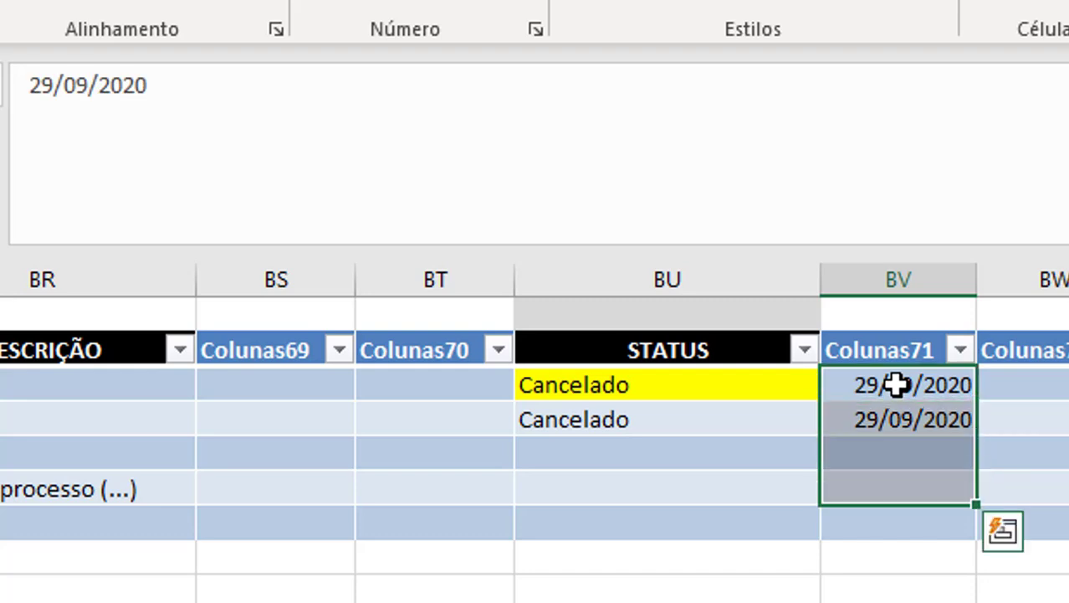
{"action": "key", "text": "Down"}
{"action": "key", "text": "Down"}
{"action": "type", "text": "a"}
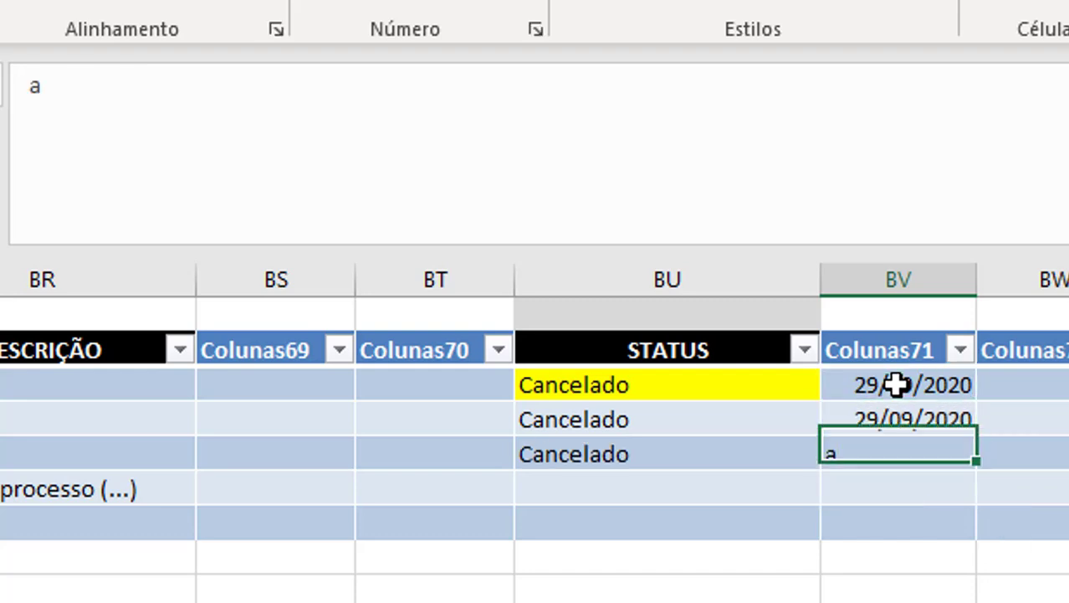
Clear the test entries from the first four data cells of Colunas71.
{"action": "left_click", "coordinate": [896, 385]}
{"action": "key", "text": "shift+Down"}
{"action": "key", "text": "shift+Down"}
{"action": "key", "text": "shift+Down"}
{"action": "key", "text": "Delete"}
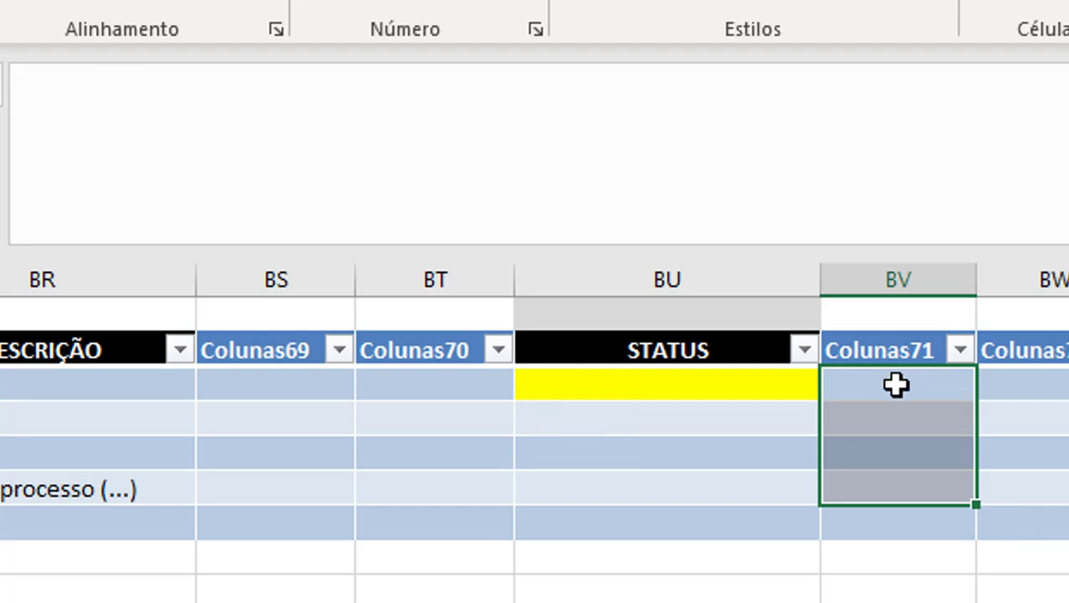
Replace the empty false value in the BU3 formula with a nested SE() function.
{"action": "key", "text": "Down"}
{"action": "key", "text": "Up"}
{"action": "key", "text": "Left"}
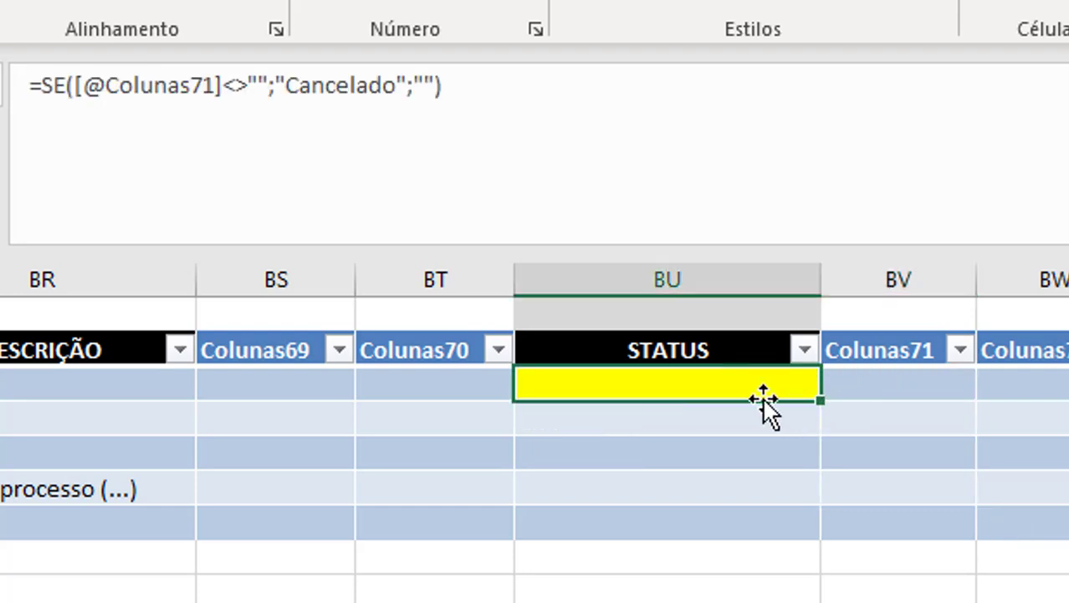
{"action": "left_click", "coordinate": [414, 89]}
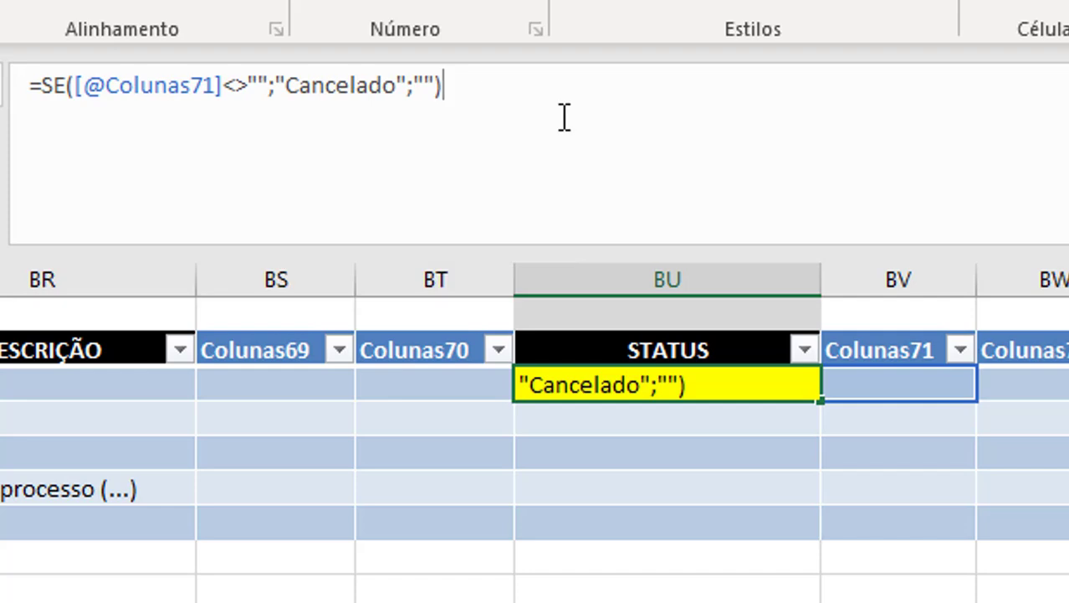
{"action": "left_click_drag", "start_coordinate": [410, 85], "coordinate": [269, 86]}
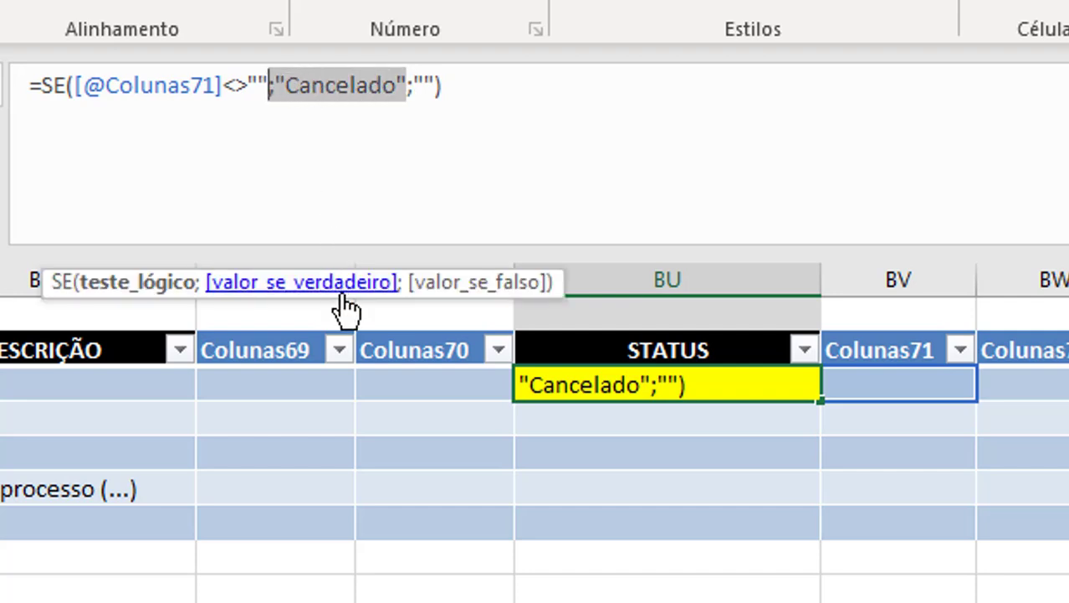
{"action": "left_click_drag", "start_coordinate": [389, 310], "coordinate": [406, 152]}
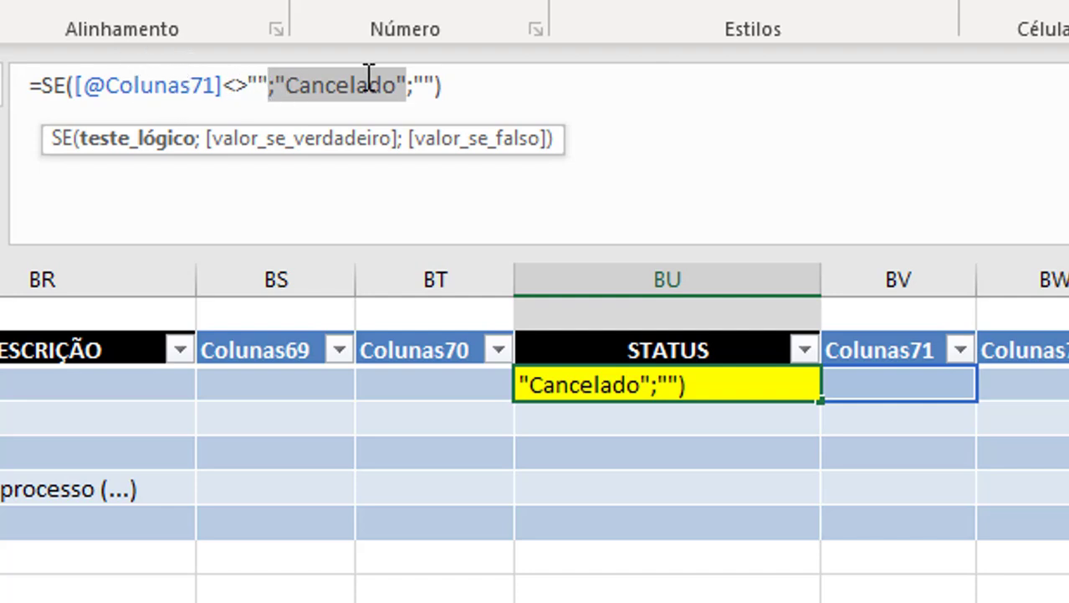
{"action": "left_click", "coordinate": [418, 85]}
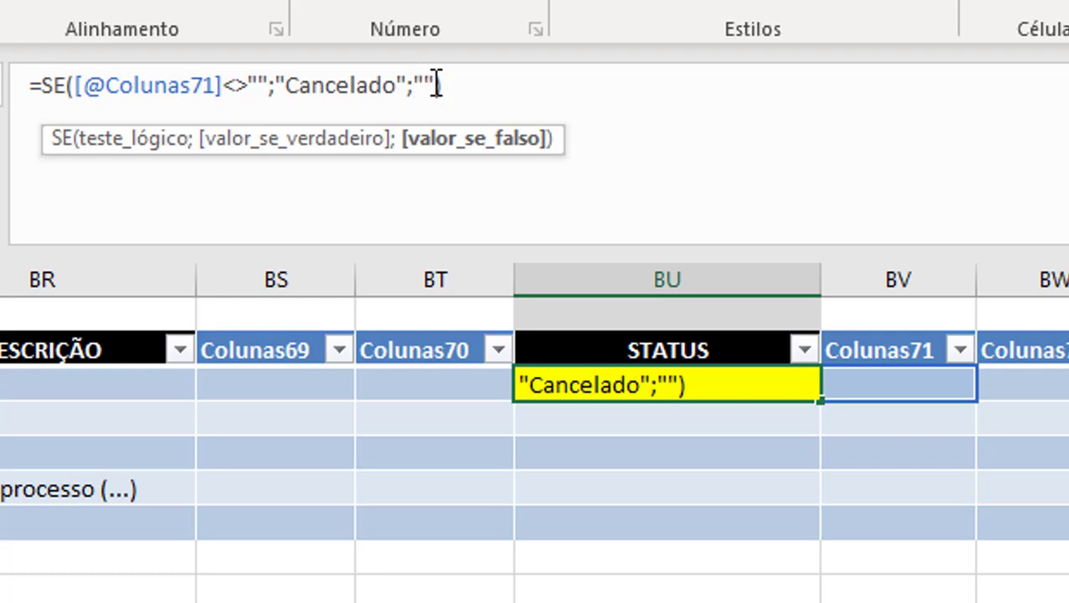
{"action": "key", "text": "BackSpace"}
{"action": "key", "text": "BackSpace"}
{"action": "type", "text": "SE("}
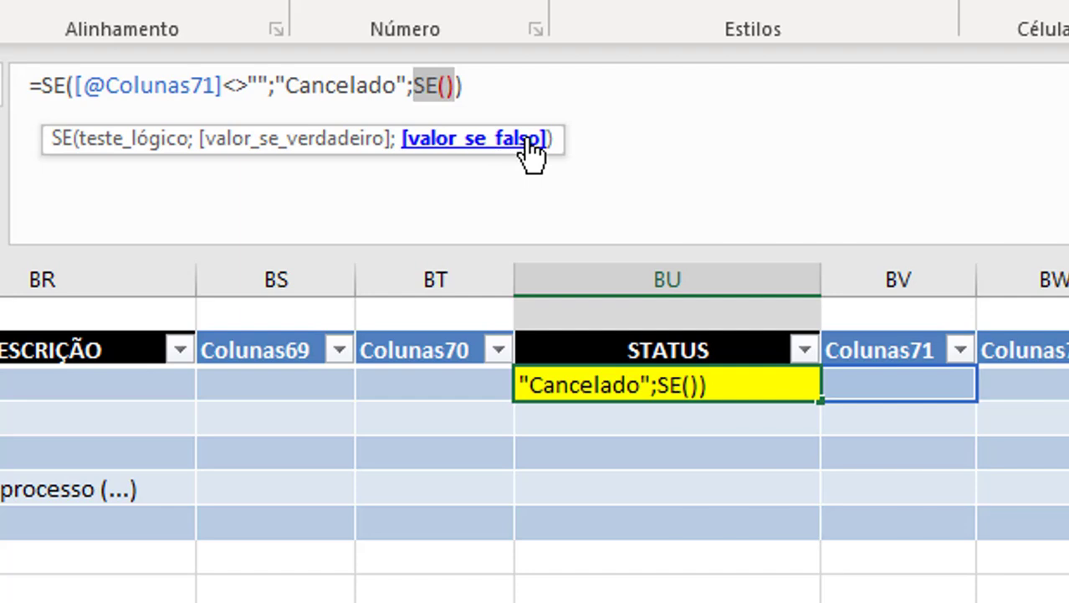
Fill the nested SE so it returns "Concluído" when the row's DESCRIÇÃO is not empty (<>"").
{"action": "left_click", "coordinate": [446, 85]}
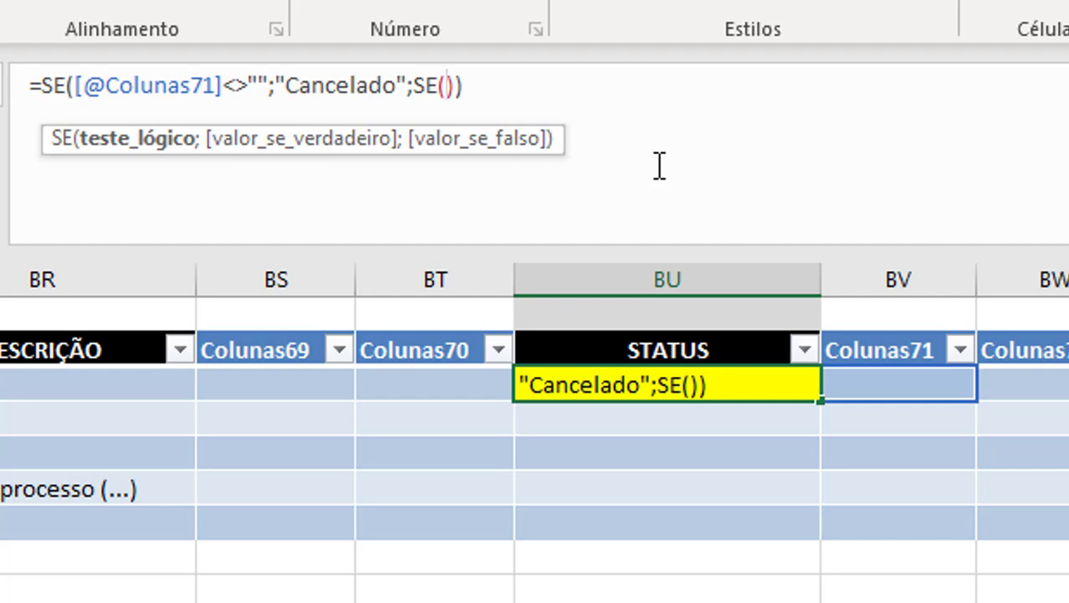
{"action": "left_click_drag", "start_coordinate": [555, 148], "coordinate": [904, 151]}
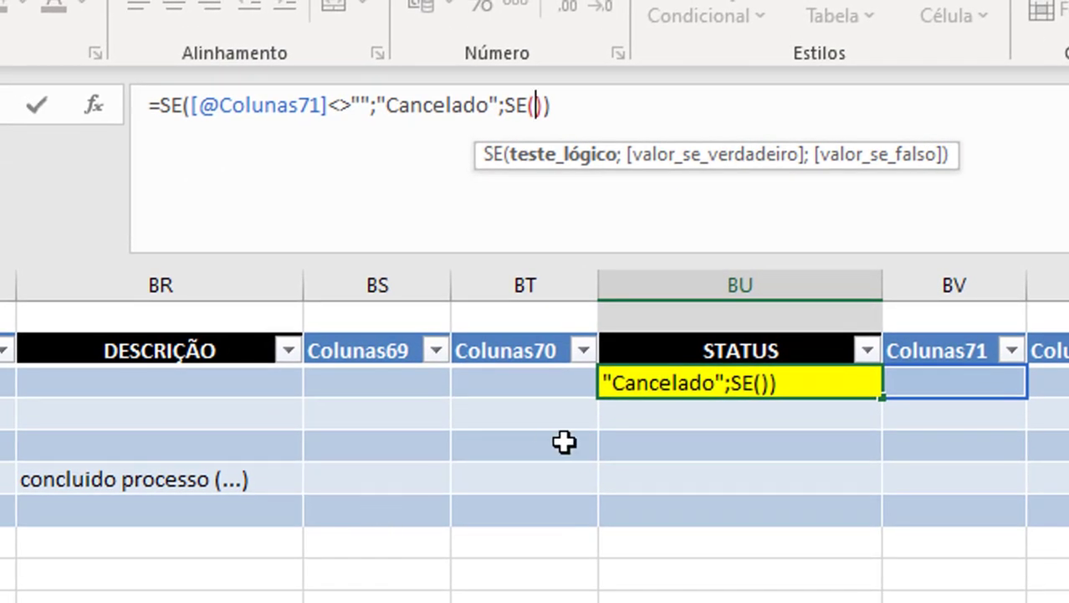
{"action": "left_click", "coordinate": [163, 381]}
{"action": "type", "text": "<>\"\""}
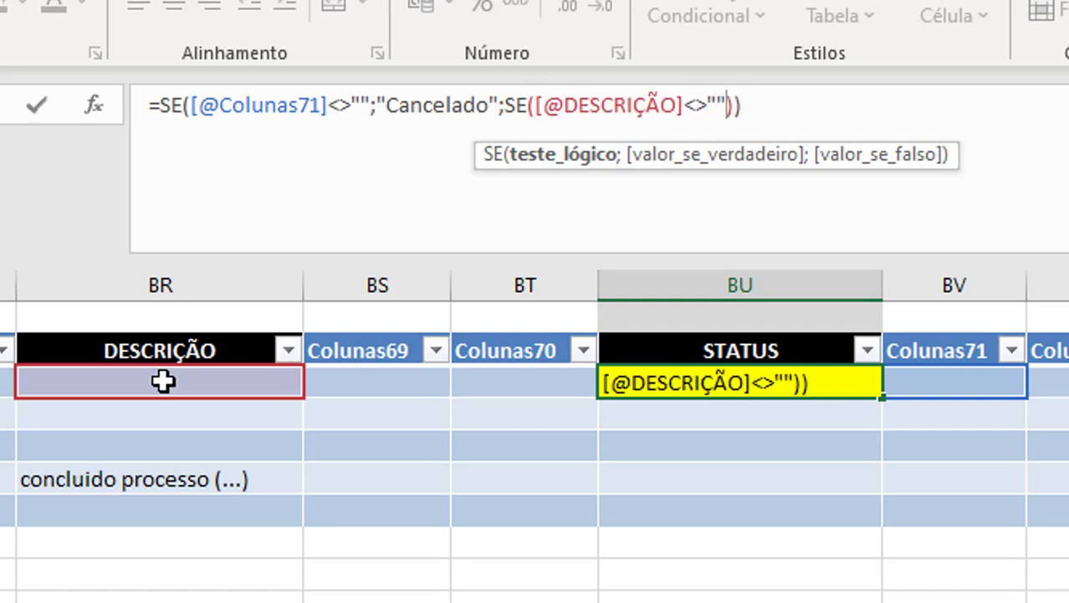
{"action": "type", "text": ";\"Concluído\""}
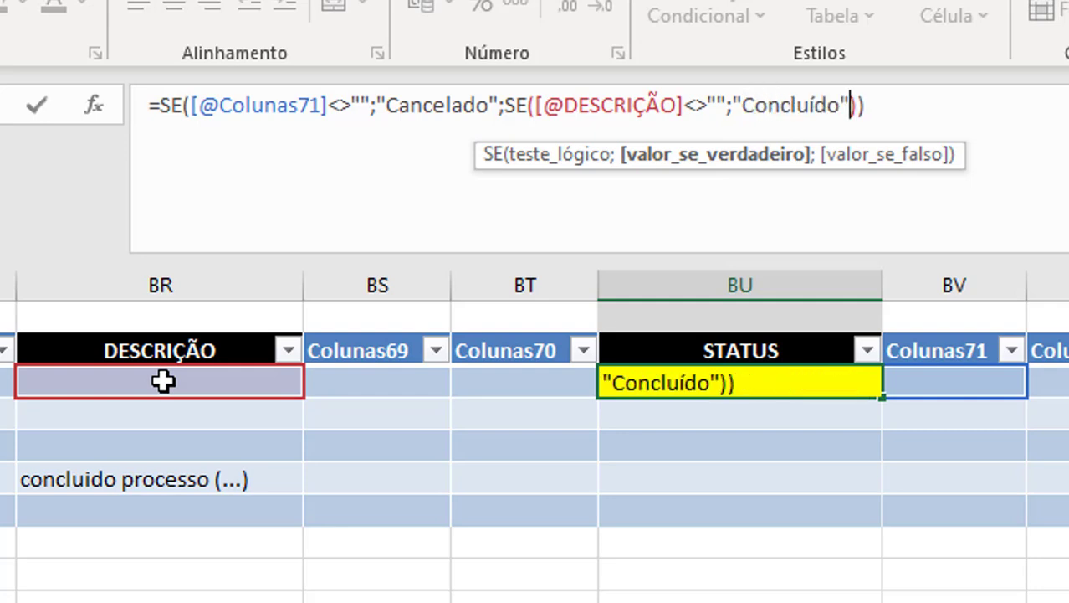
{"action": "type", "text": ";"}
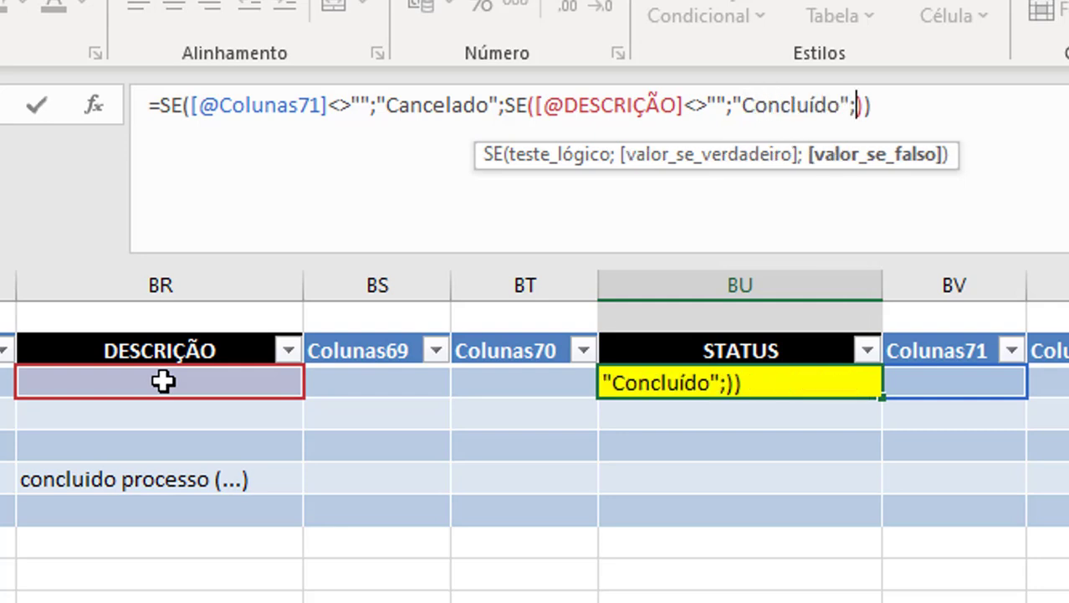
{"action": "type", "text": "\"\""}
Set the nested SE's false value to an empty text (""), commit the formula and check the DESCRIÇÃO cell in row 6.
{"action": "key", "text": "Return"}
{"action": "key", "text": "Down"}
{"action": "key", "text": "Down"}
{"action": "key", "text": "Left"}
{"action": "key", "text": "Left"}
{"action": "key", "text": "Left"}
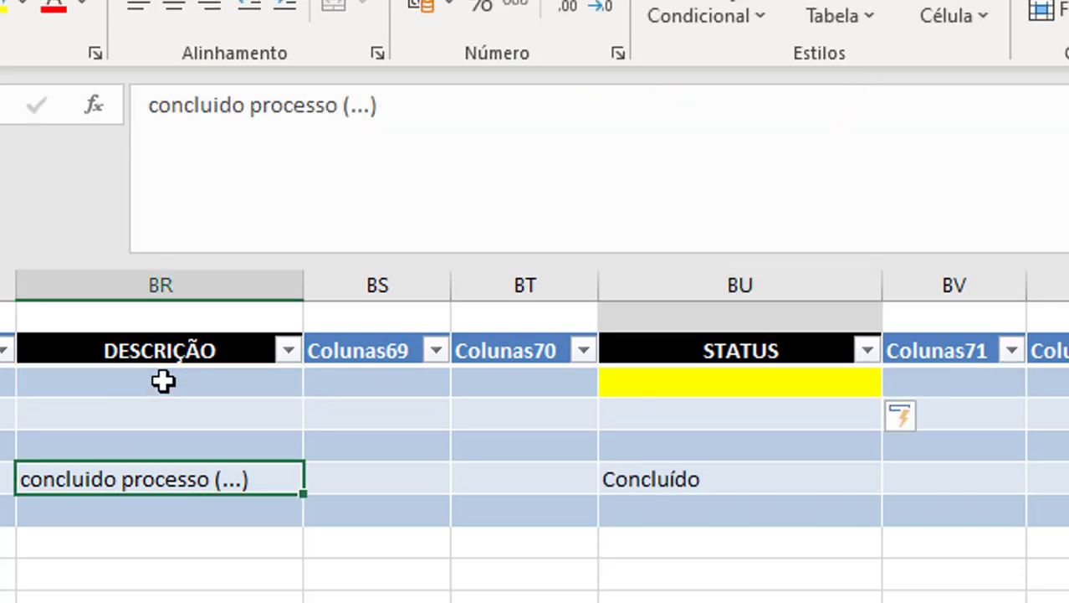
Test the STATUS formula by entering today's date in the first Colunas71 data cell and clearing it again.
{"action": "key", "text": "Right"}
{"action": "key", "text": "Right"}
{"action": "key", "text": "Right"}
{"action": "key", "text": "Up"}
{"action": "key", "text": "Up"}
{"action": "key", "text": "Up"}
{"action": "key", "text": "Right"}
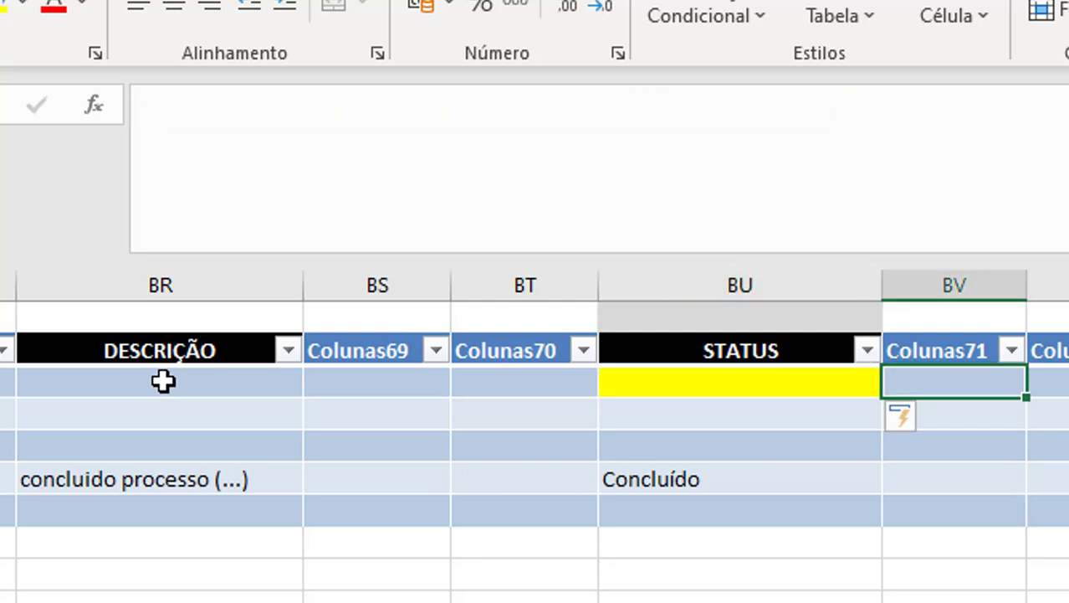
{"action": "key", "text": "ctrl+semicolon"}
{"action": "key", "text": "Return"}
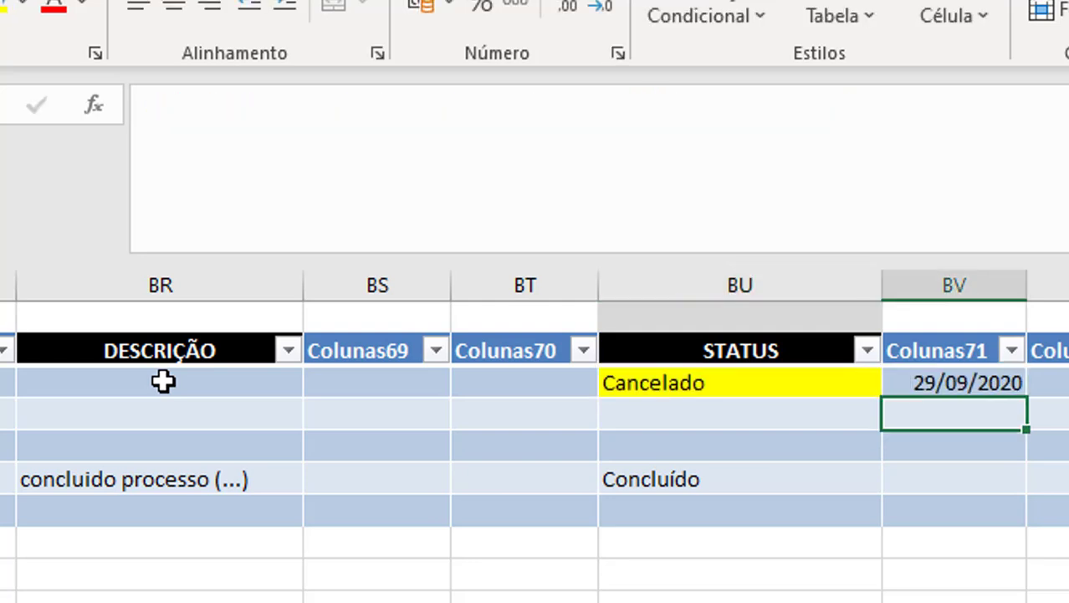
{"action": "key", "text": "Up"}
{"action": "key", "text": "Up"}
{"action": "key", "text": "Down"}
{"action": "key", "text": "Delete"}
{"action": "key", "text": "Down"}
Put the nested SE that tests DESCRIÇÃO on its own line in the BU3 formula.
{"action": "key", "text": "Left"}
{"action": "key", "text": "Left"}
{"action": "key", "text": "Up"}
{"action": "key", "text": "Right"}
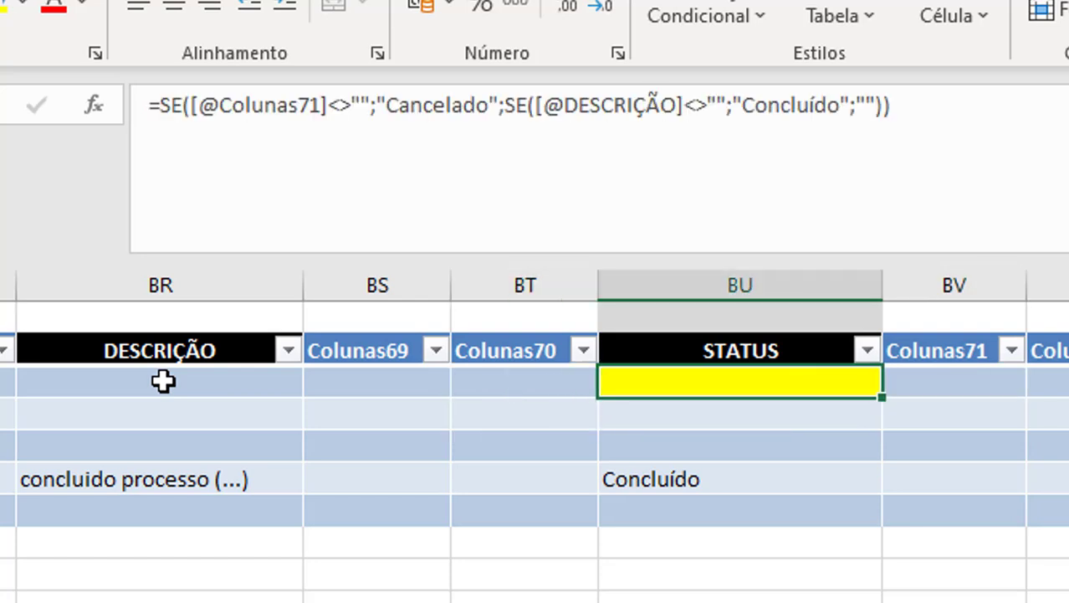
{"action": "left_click", "coordinate": [505, 105]}
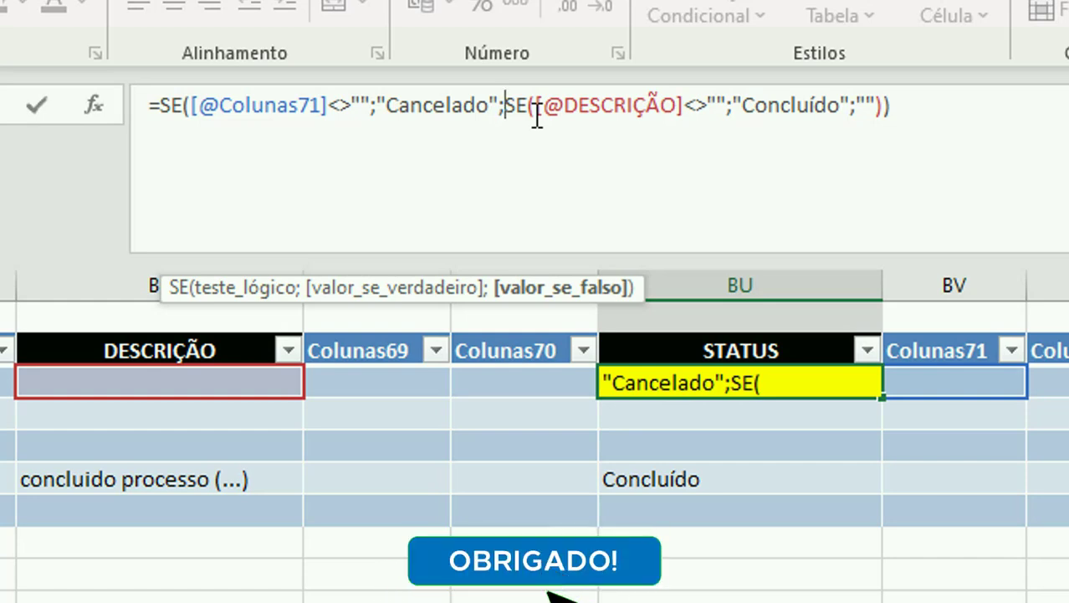
{"action": "key", "text": "alt+Return"}
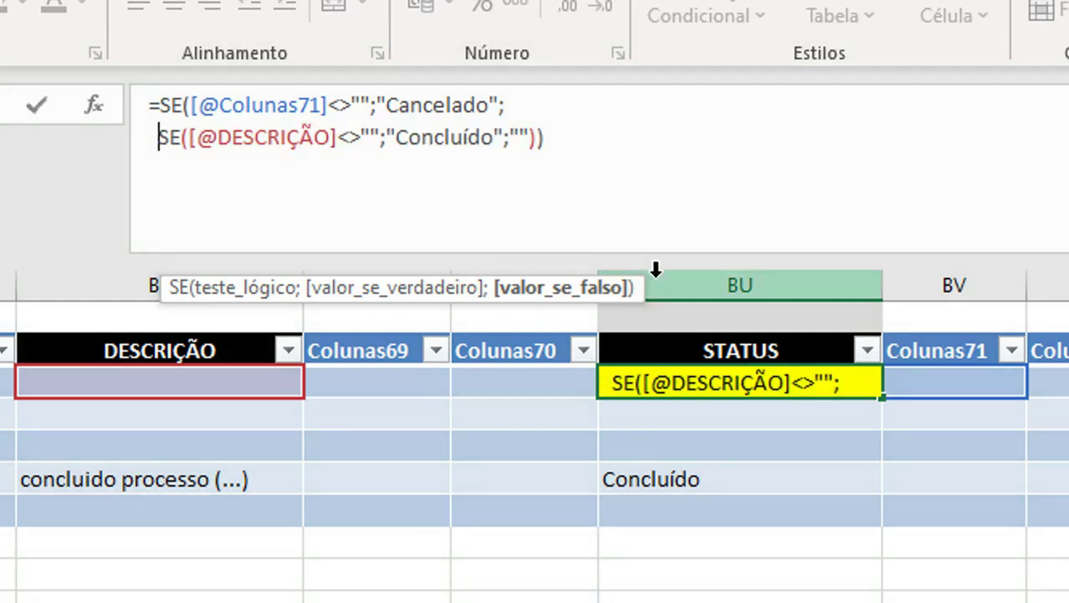
Replace the empty-text false value of the DESCRIÇÃO SE with another nested se() function.
{"action": "left_click", "coordinate": [510, 136]}
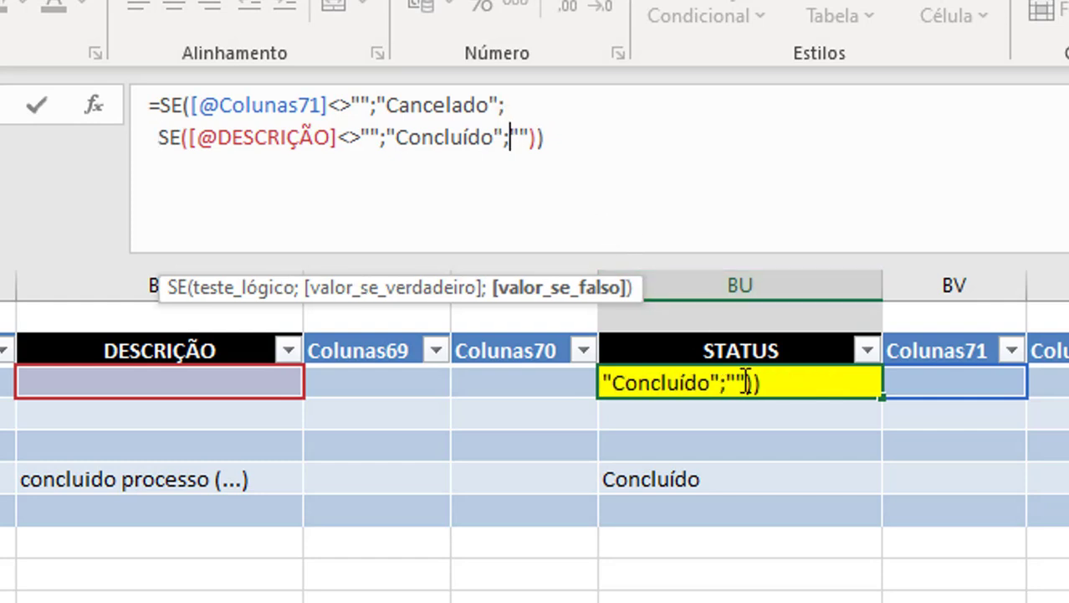
{"action": "key", "text": "shift+Right"}
{"action": "key", "text": "shift+Right"}
{"action": "key", "text": "Delete"}
{"action": "type", "text": "se"}
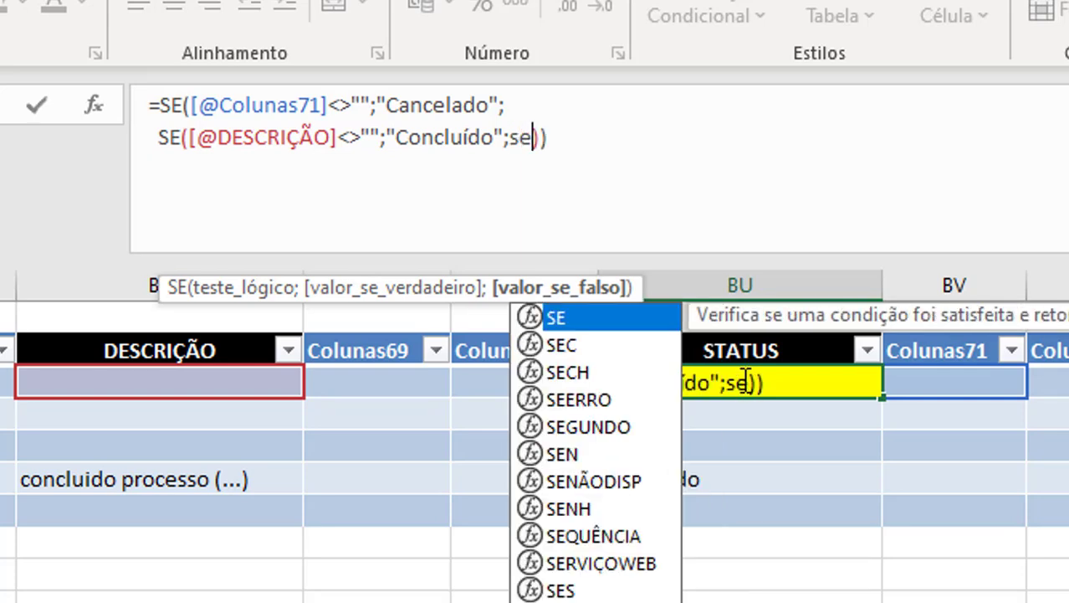
{"action": "type", "text": "()"}
{"action": "key", "text": "Left"}
{"action": "key", "text": "Left"}
{"action": "key", "text": "Left"}
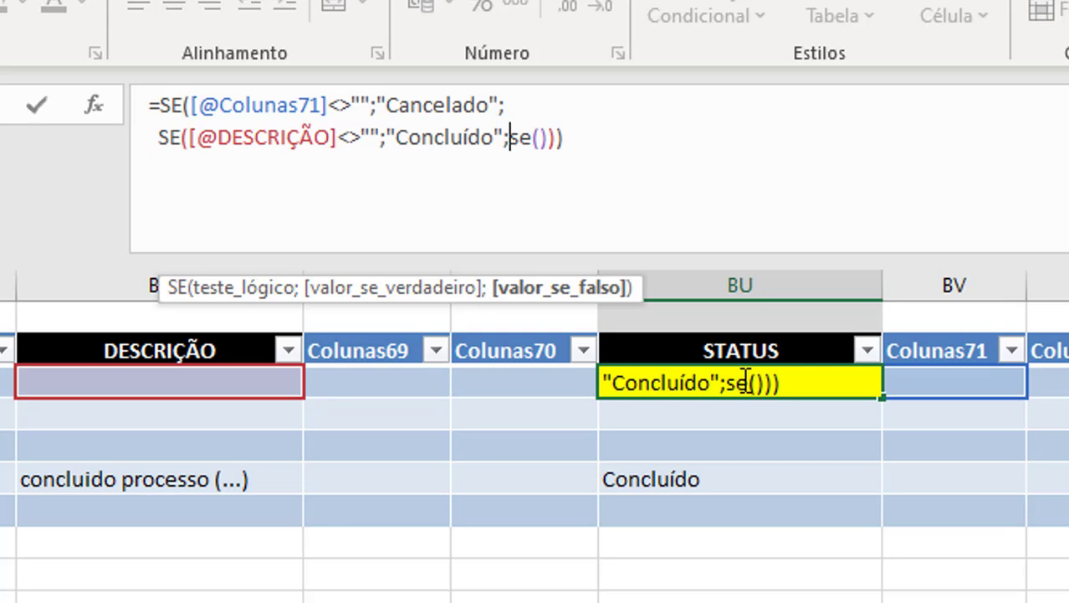
Place the new nested function on a third formula line and rewrite its name in capitals as SE.
{"action": "key", "text": "alt+Return"}
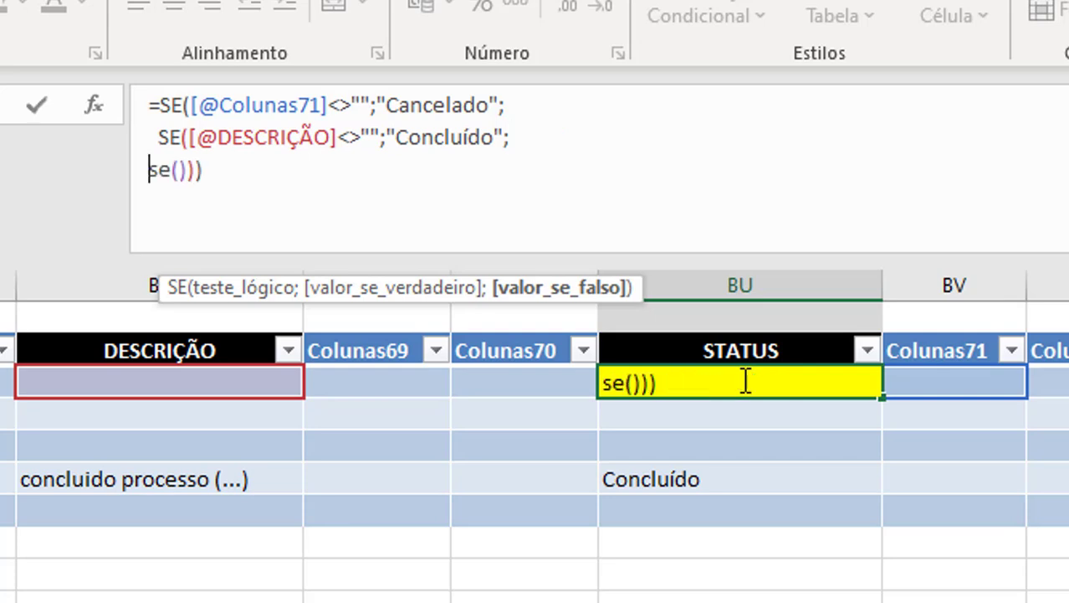
{"action": "key", "text": "shift+Right"}
{"action": "key", "text": "shift+Right"}
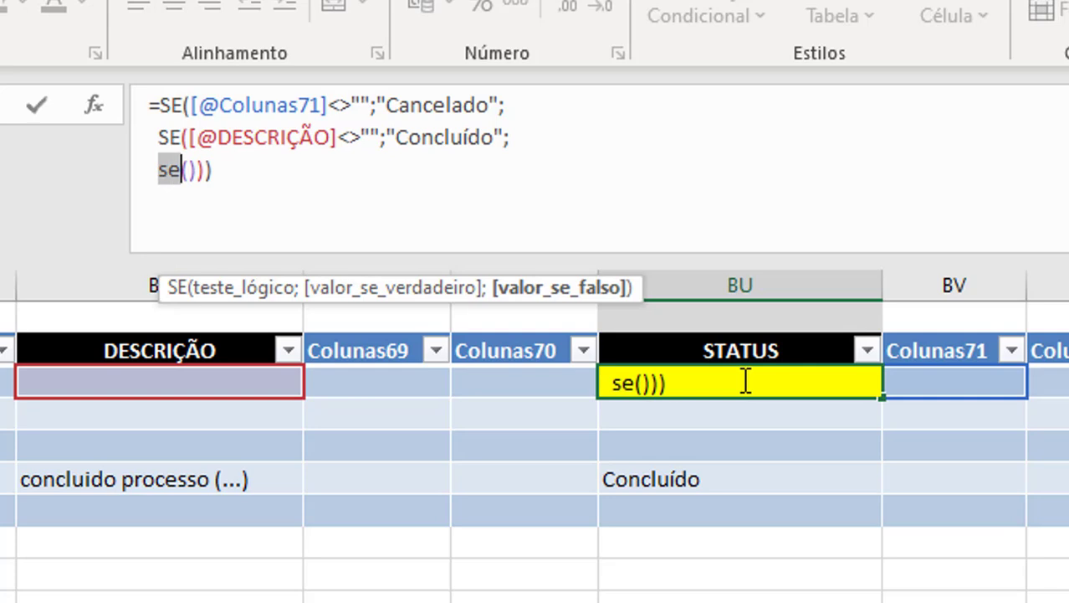
{"action": "type", "text": "SE"}
{"action": "key", "text": "Right"}
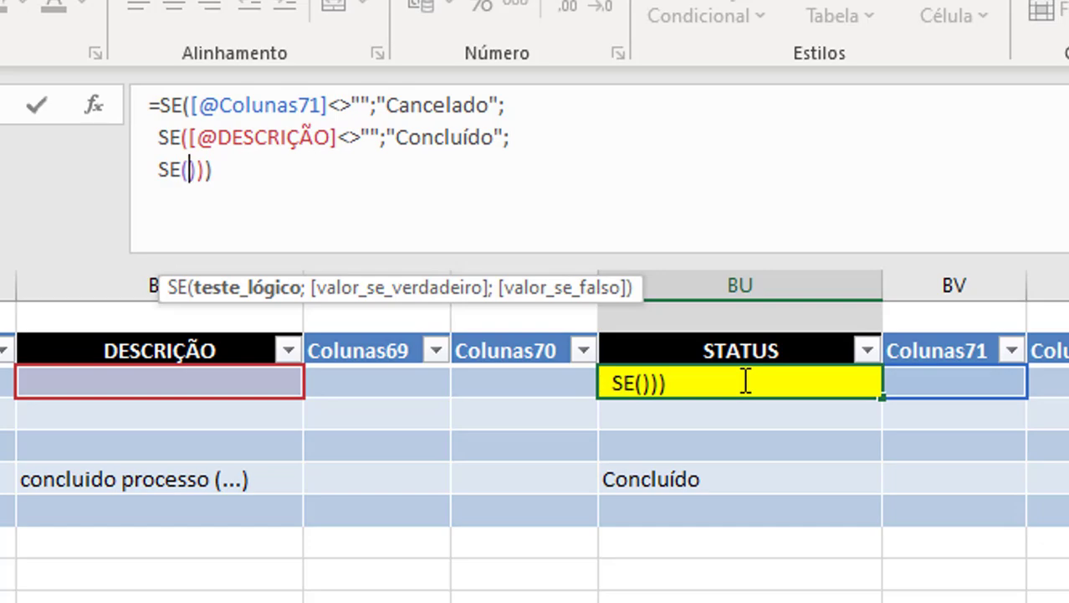
Make the third SE return "Cronograma Comprometido" when hoje() is greater than the row's PRAZO plus 10.
{"action": "key", "text": "alt+Tab"}
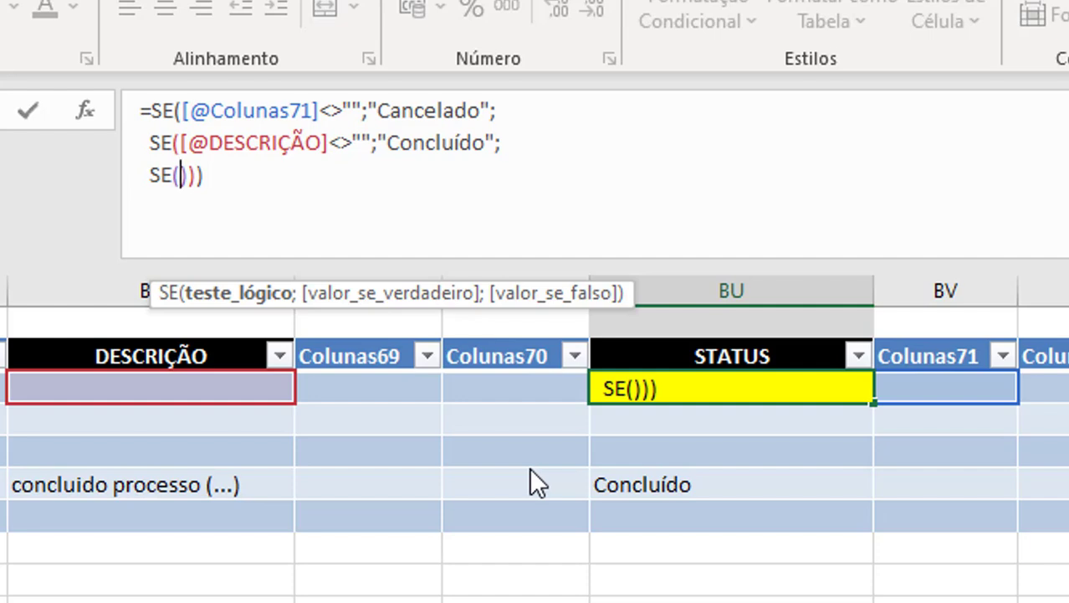
{"action": "type", "text": "hoje("}
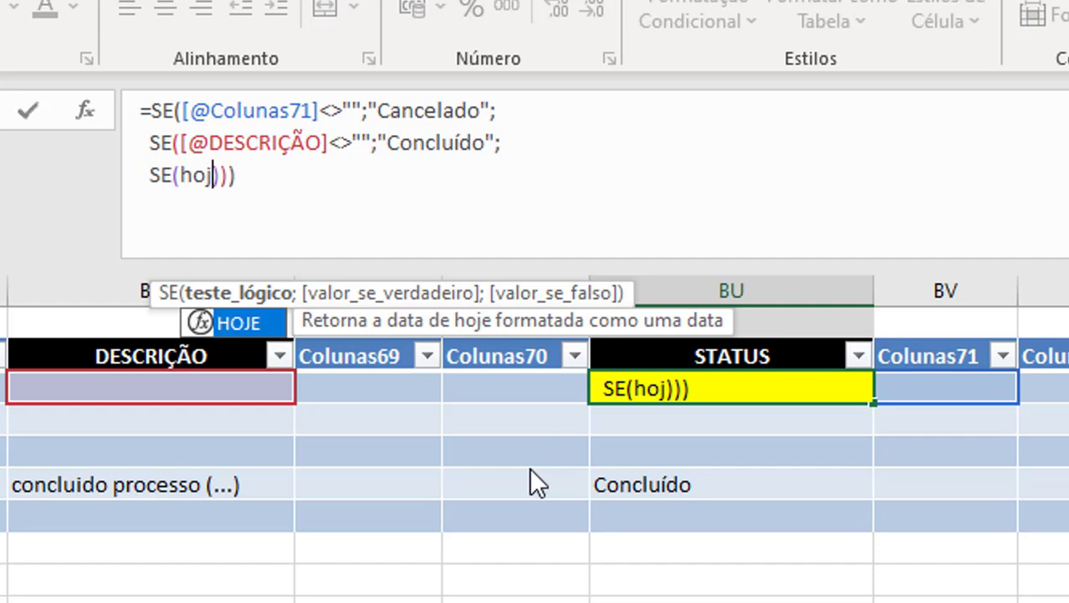
{"action": "type", "text": ")"}
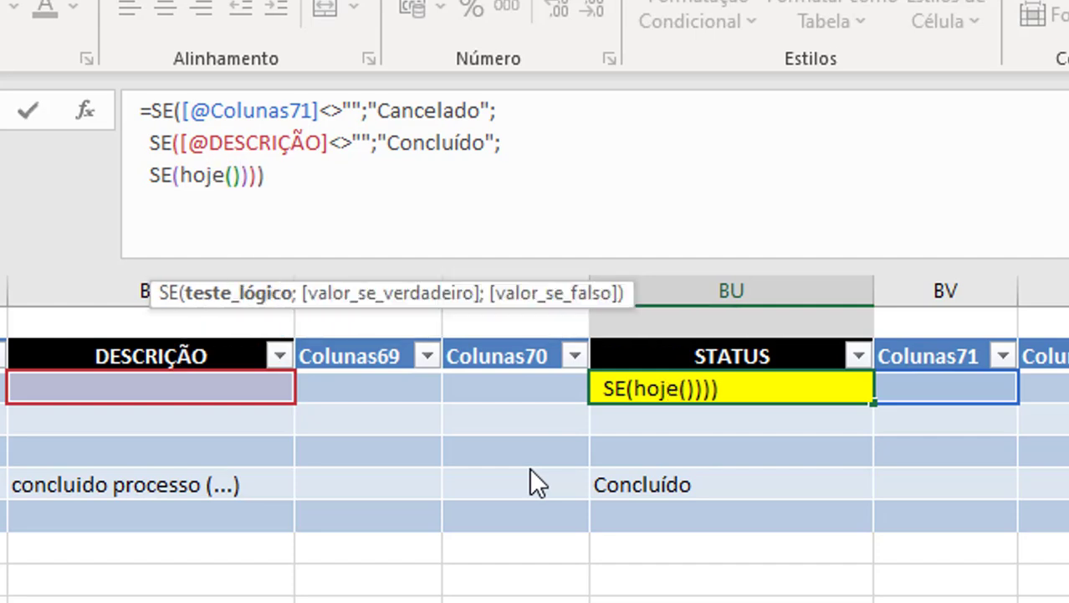
{"action": "type", "text": ">"}
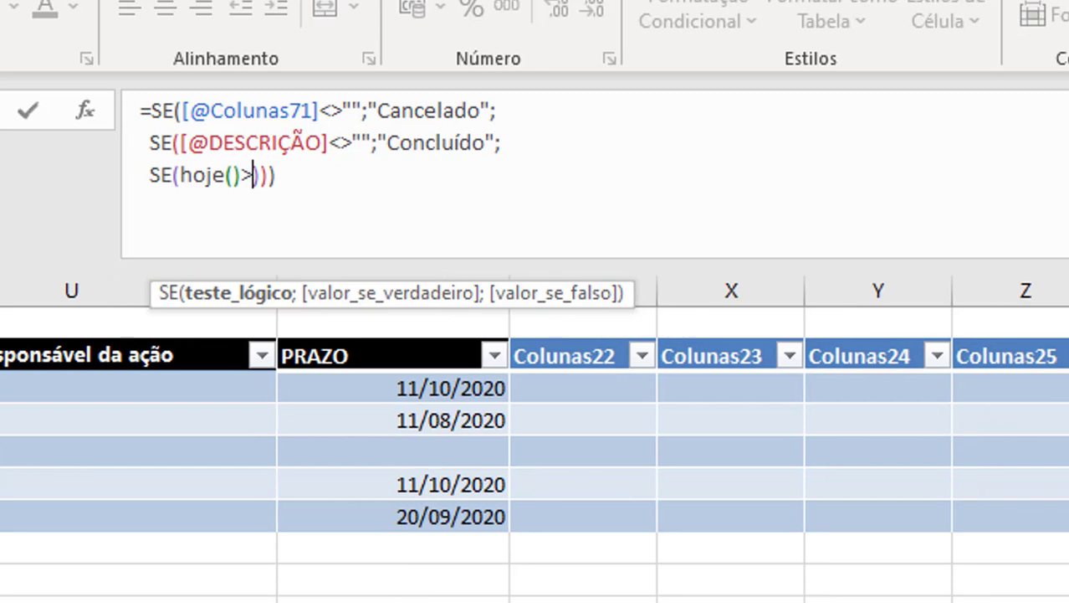
{"action": "left_click", "coordinate": [398, 390]}
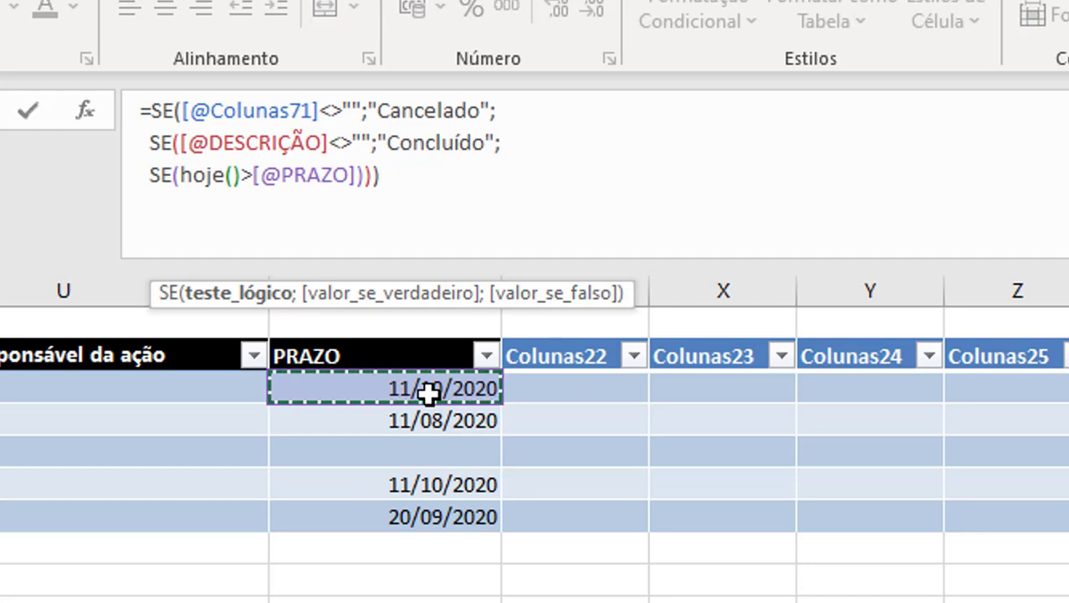
{"action": "type", "text": "+10"}
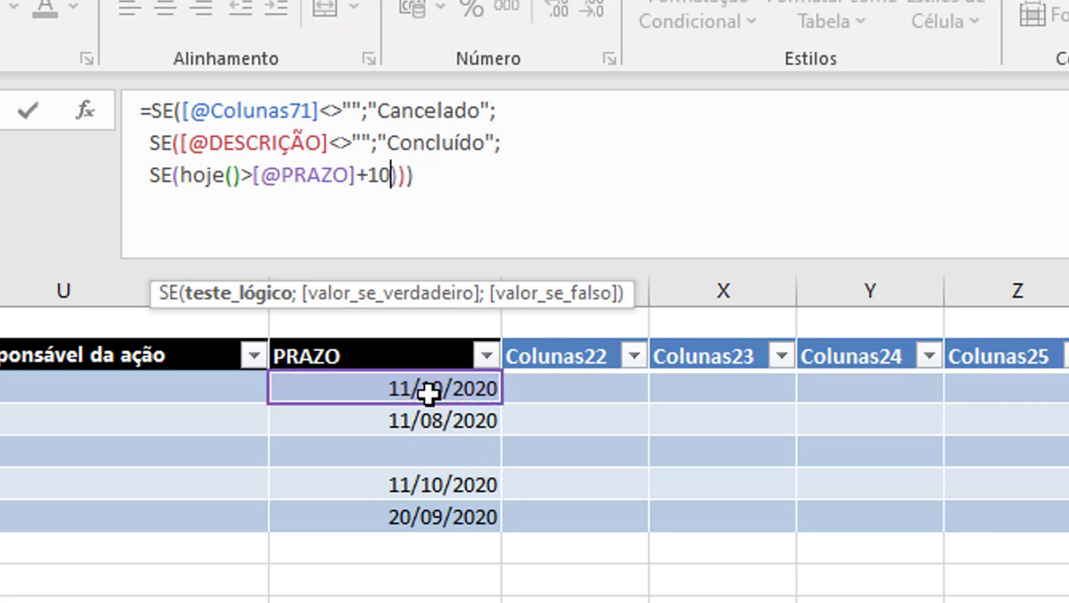
{"action": "type", "text": ";\"Cronograma Comprometido\""}
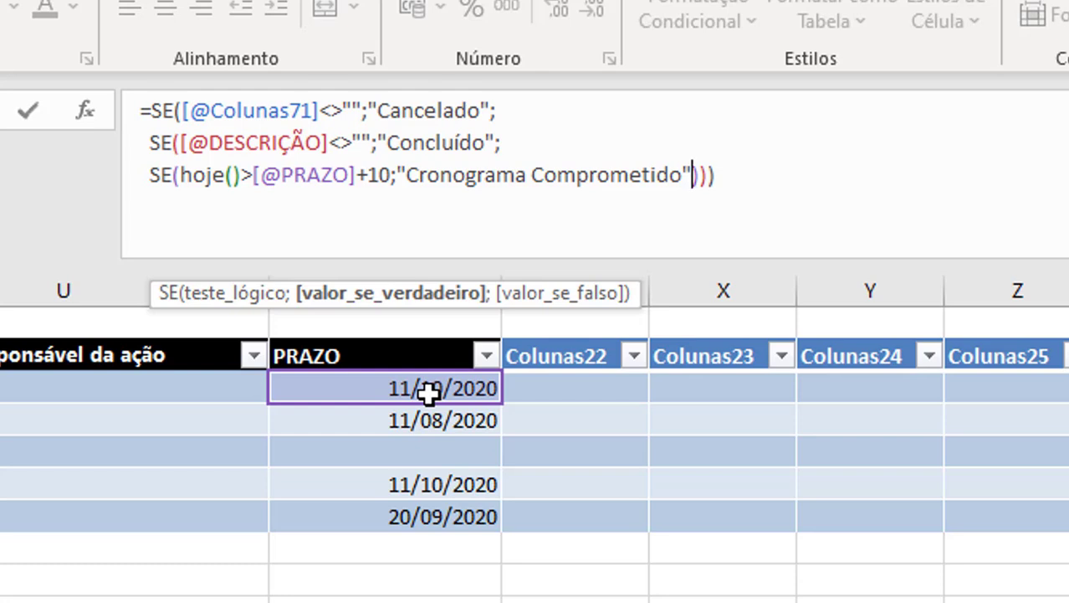
{"action": "type", "text": ";"}
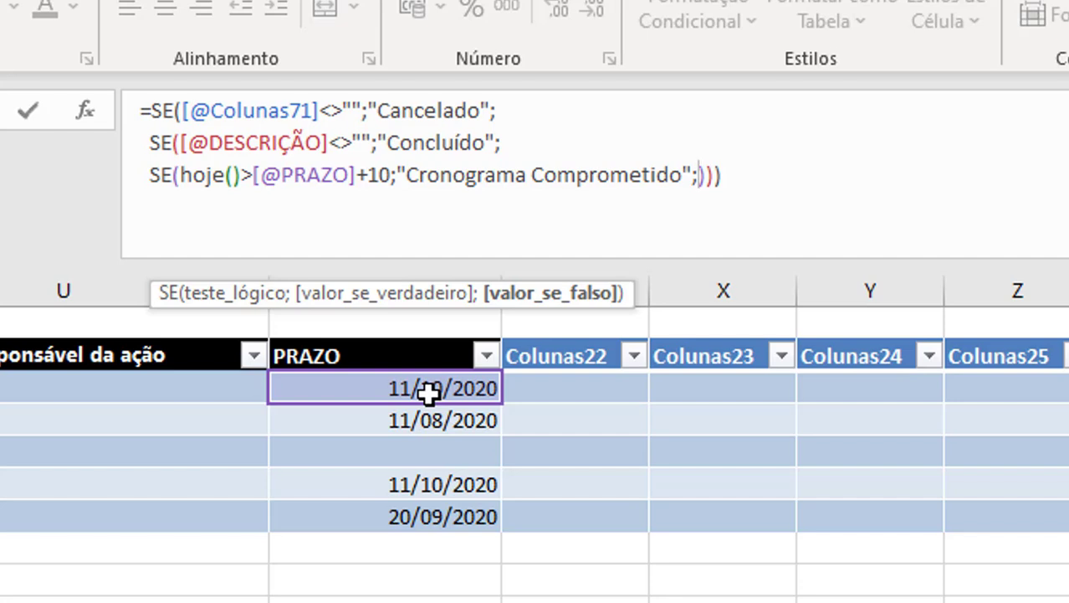
Add a fourth nested SE() on a new line as the false value of the "Cronograma Comprometido" test.
{"action": "key", "text": "alt+Return"}
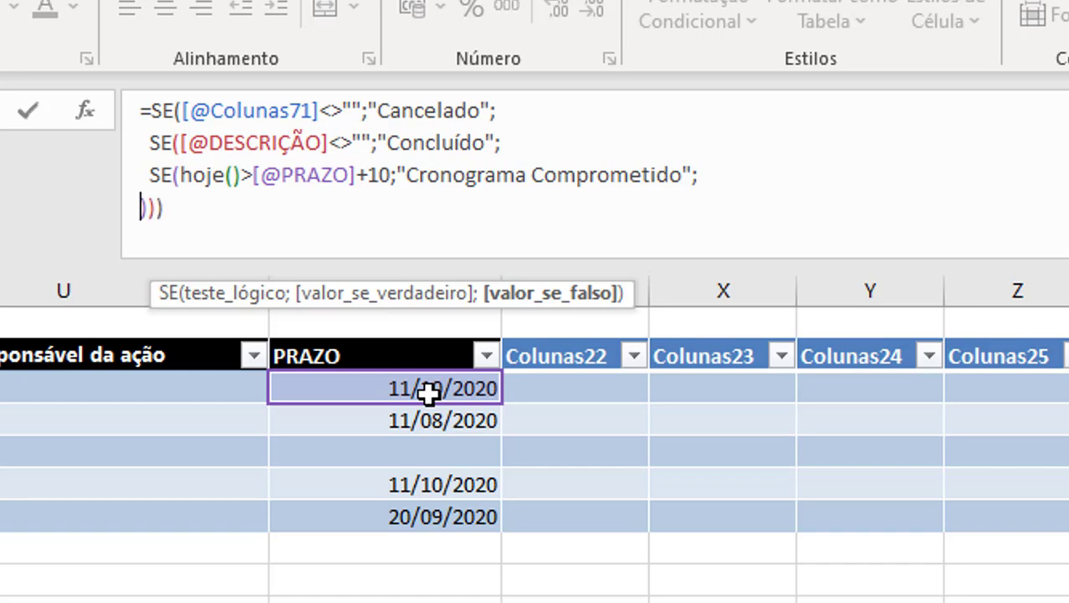
{"action": "type", "text": "SE("}
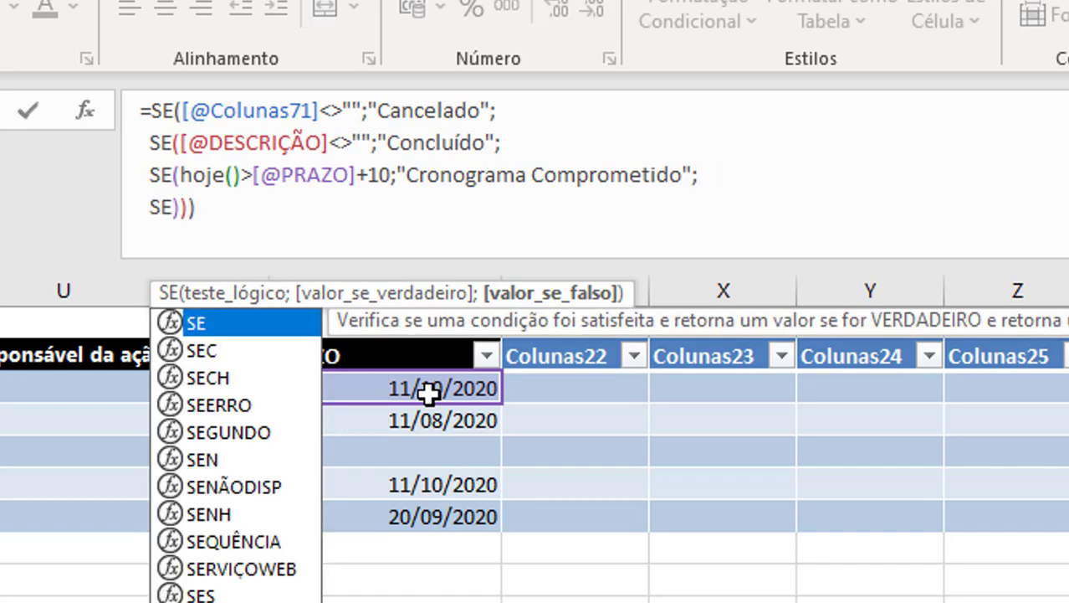
{"action": "key", "text": "Return"}
{"action": "key", "text": "Return"}
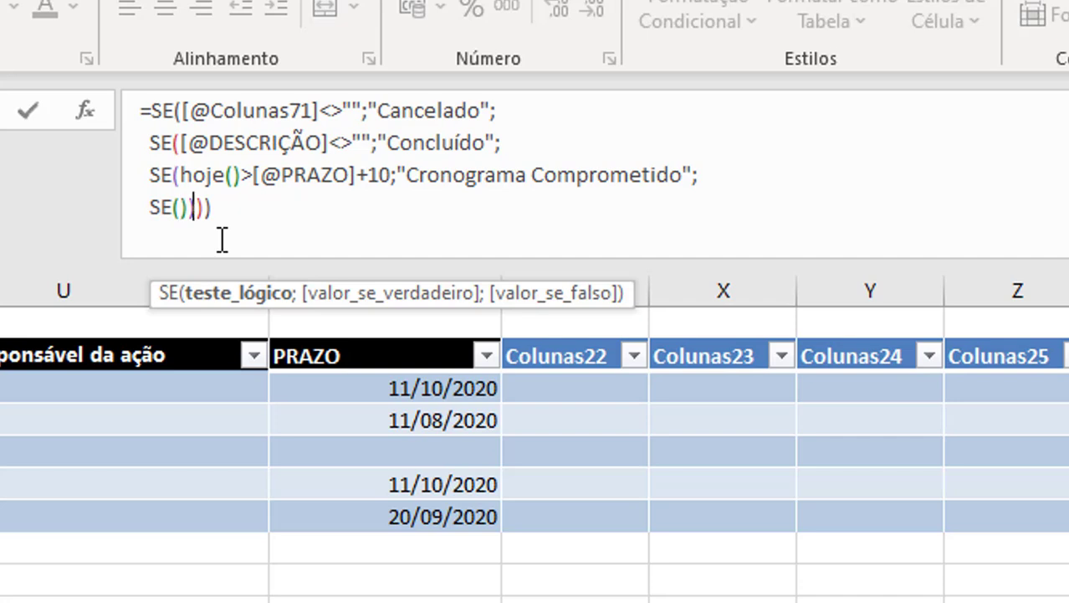
Make the fourth SE return "Atraso Recuperável" when hoje() is greater than the row's PRAZO plus 6.
{"action": "type", "text": "hoje()>"}
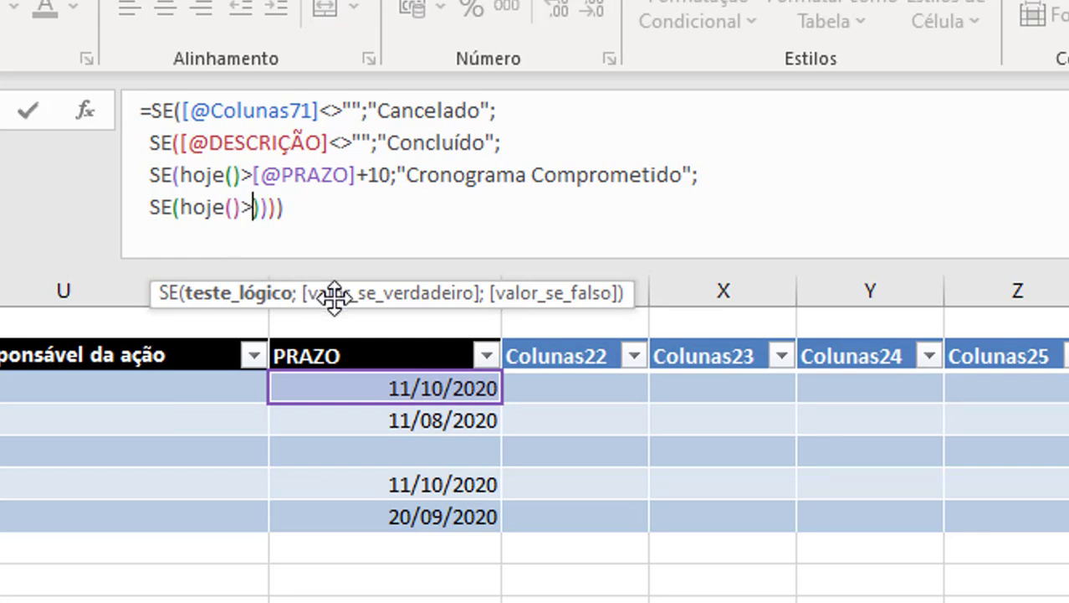
{"action": "left_click", "coordinate": [378, 388]}
{"action": "type", "text": "+6"}
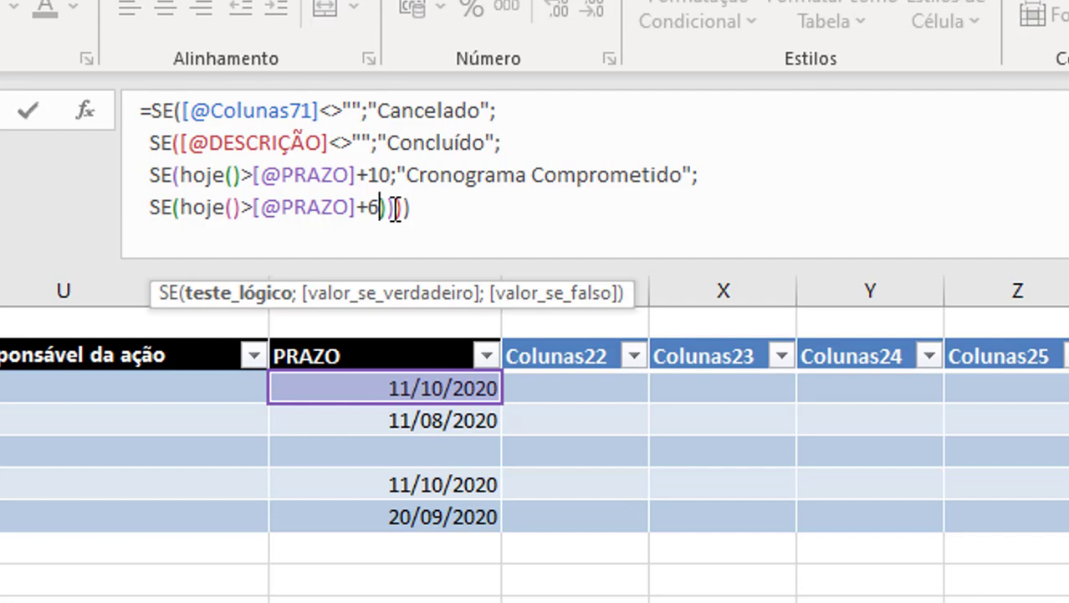
{"action": "type", "text": ";"}
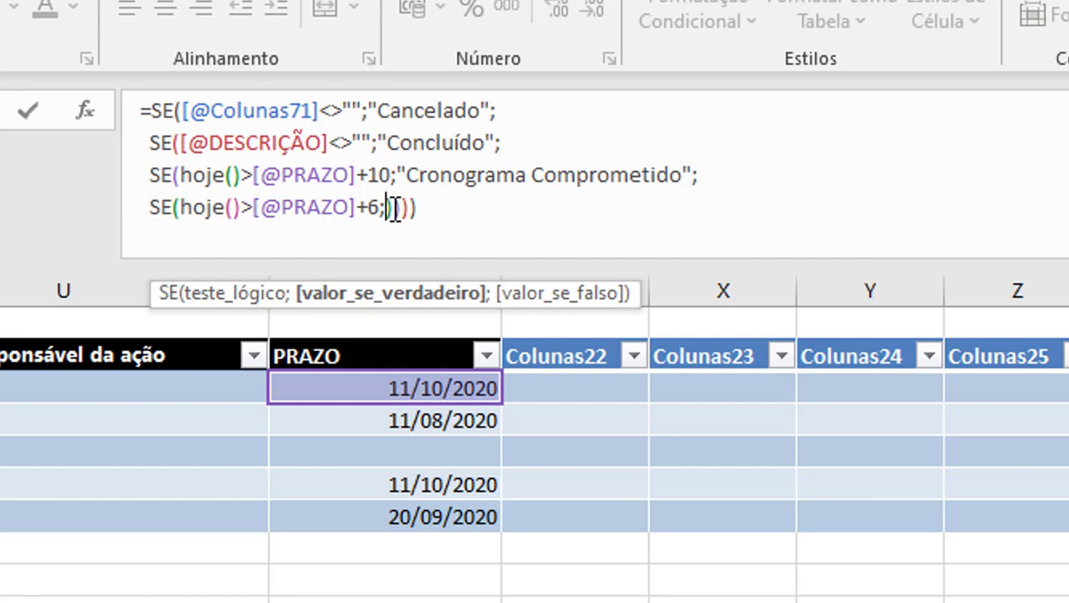
{"action": "type", "text": "\"Atraso Recuperável\""}
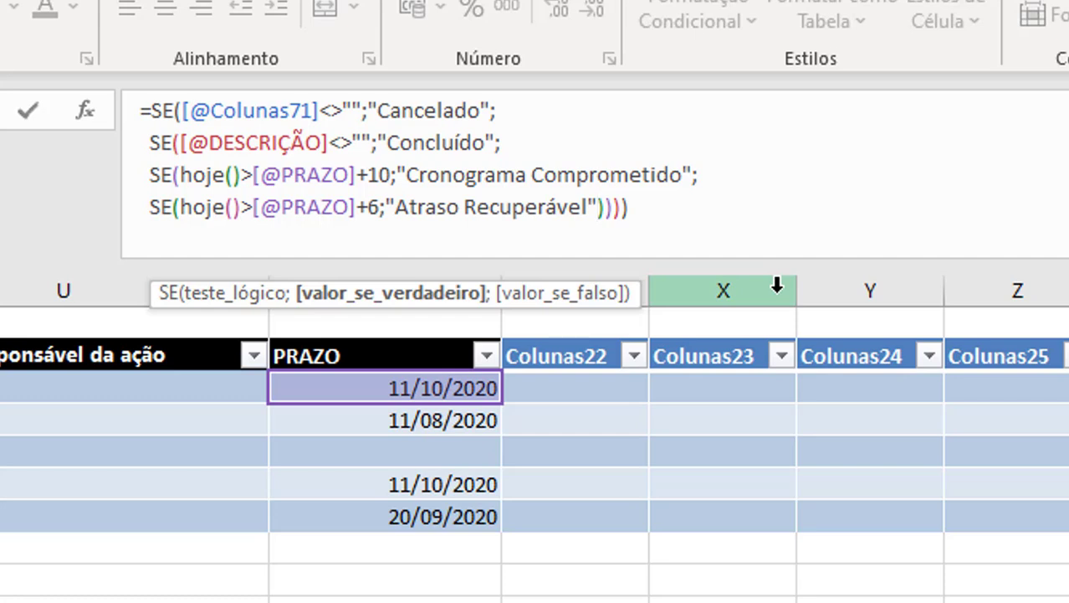
{"action": "type", "text": ";"}
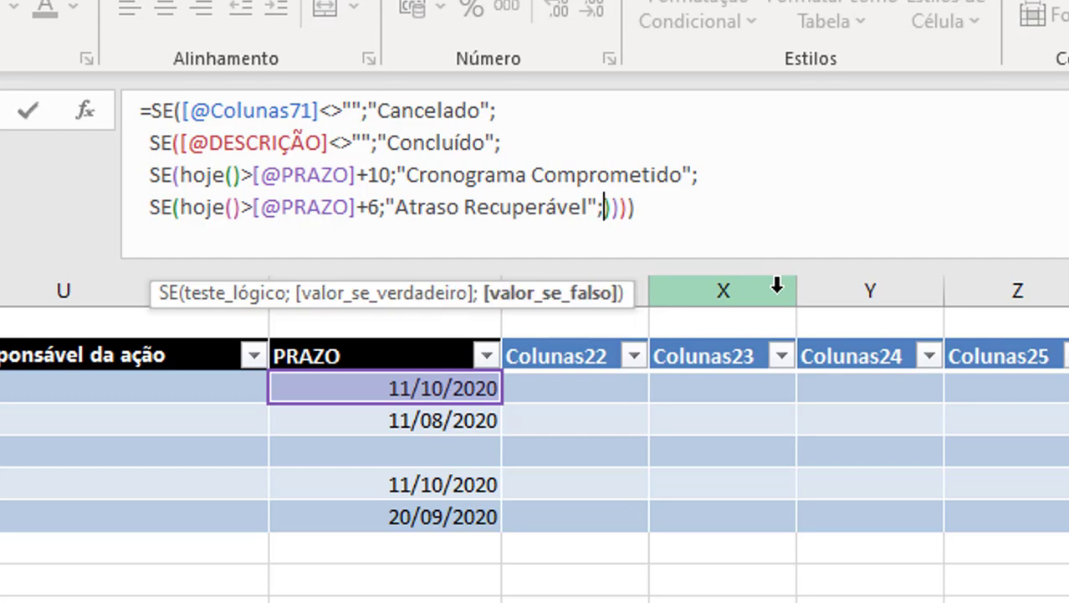
Add a fifth nested SE() on a new line as the false value of the "Atraso Recuperável" test.
{"action": "key", "text": "alt+Return"}
{"action": "type", "text": "SE("}
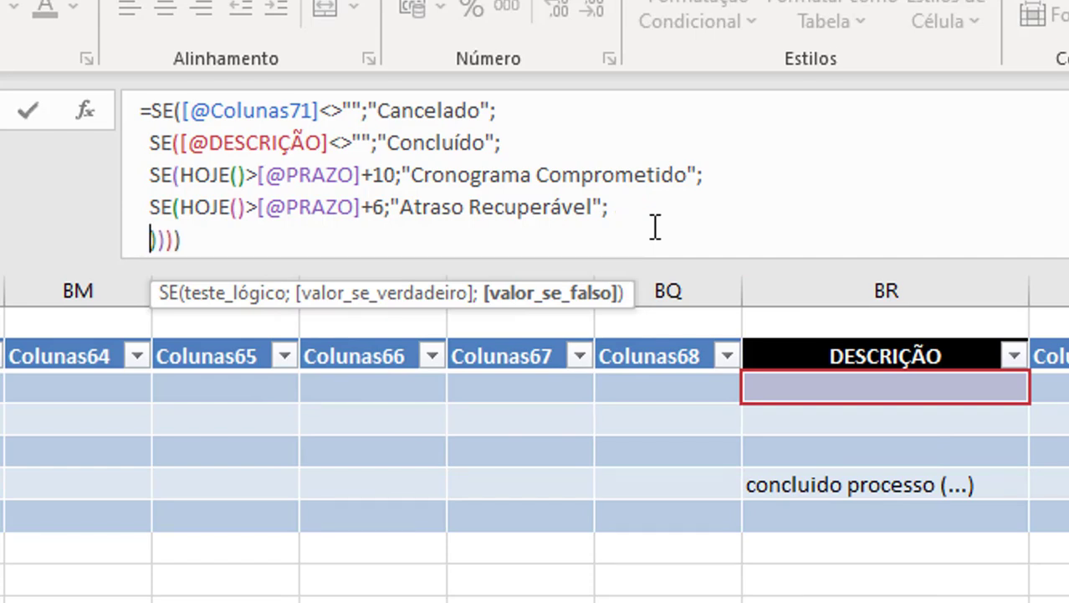
{"action": "type", "text": ")"}
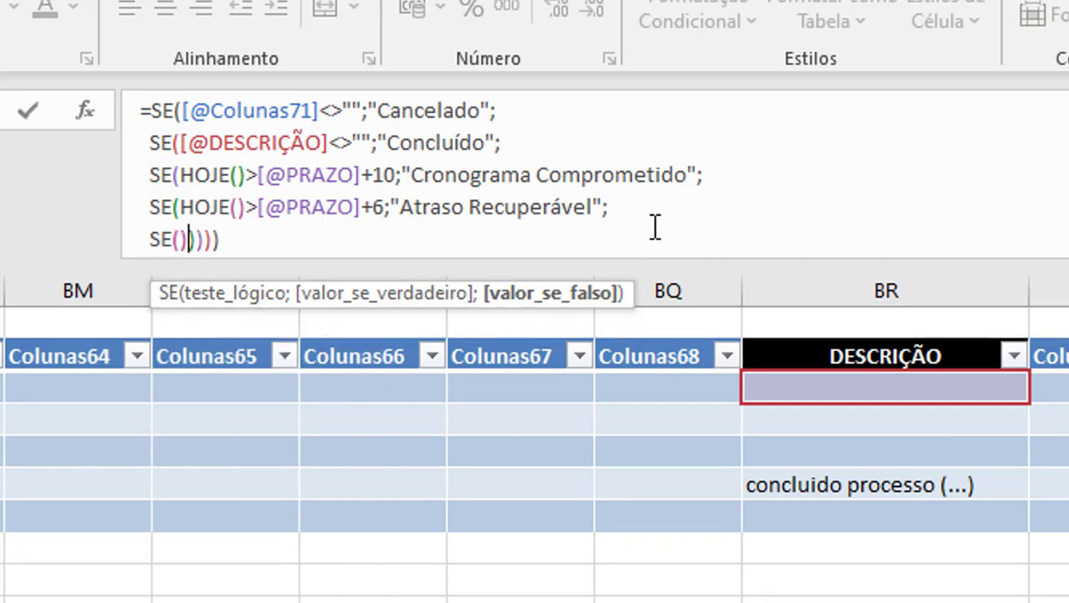
{"action": "left_click", "coordinate": [180, 240]}
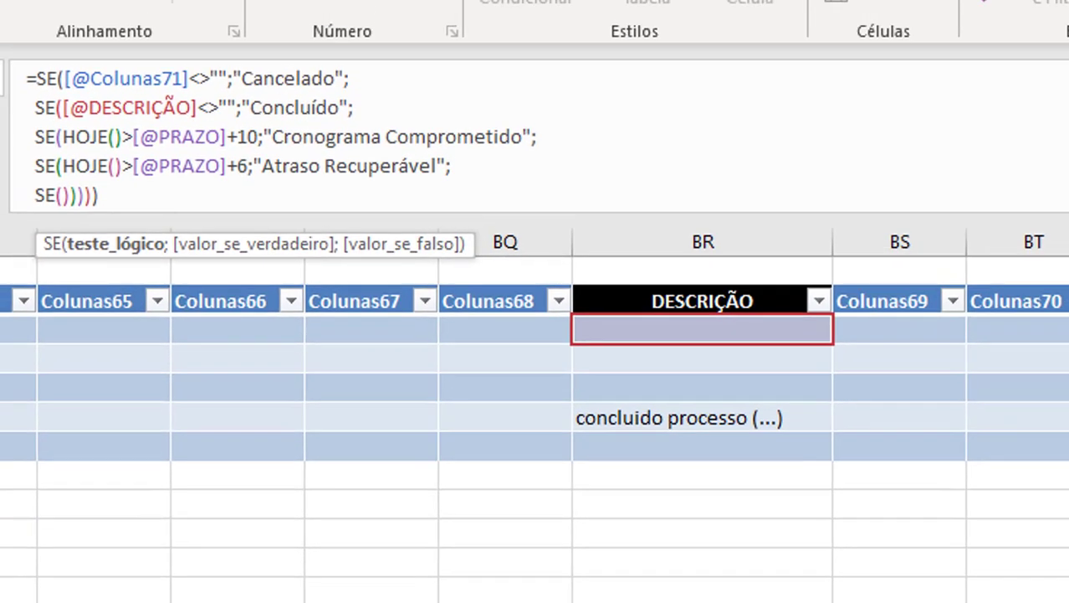
Make the fifth SE return "Em Execução" when the row's Responsável da ação is not empty (<>""), leaving its false value open.
{"action": "scroll", "coordinate": [548, 346], "scroll_direction": "left", "scroll_amount": 10}
{"action": "left_click", "coordinate": [489, 344]}
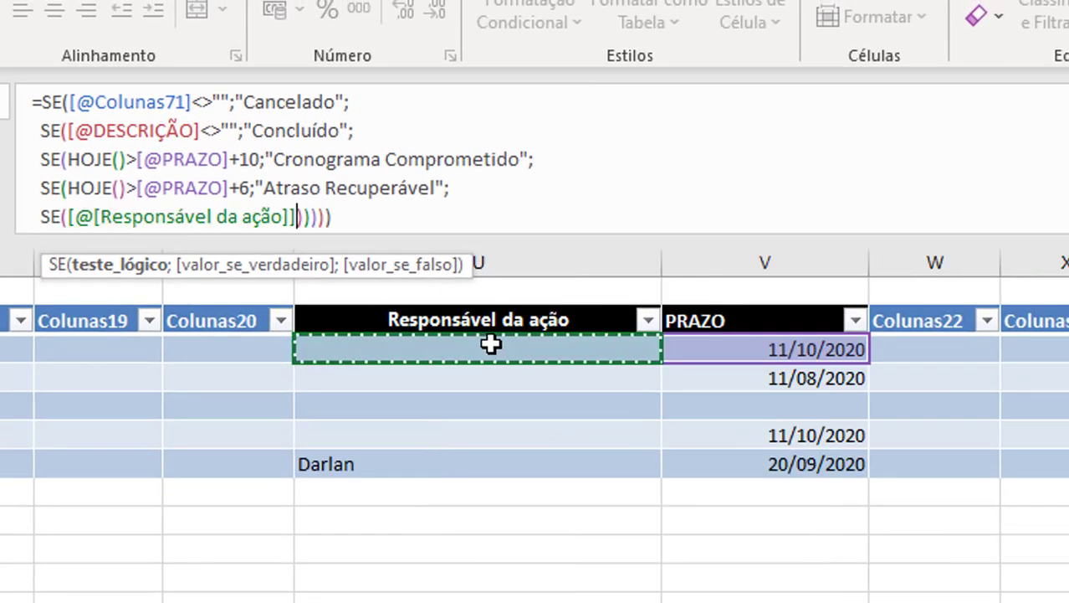
{"action": "type", "text": "<>\"\""}
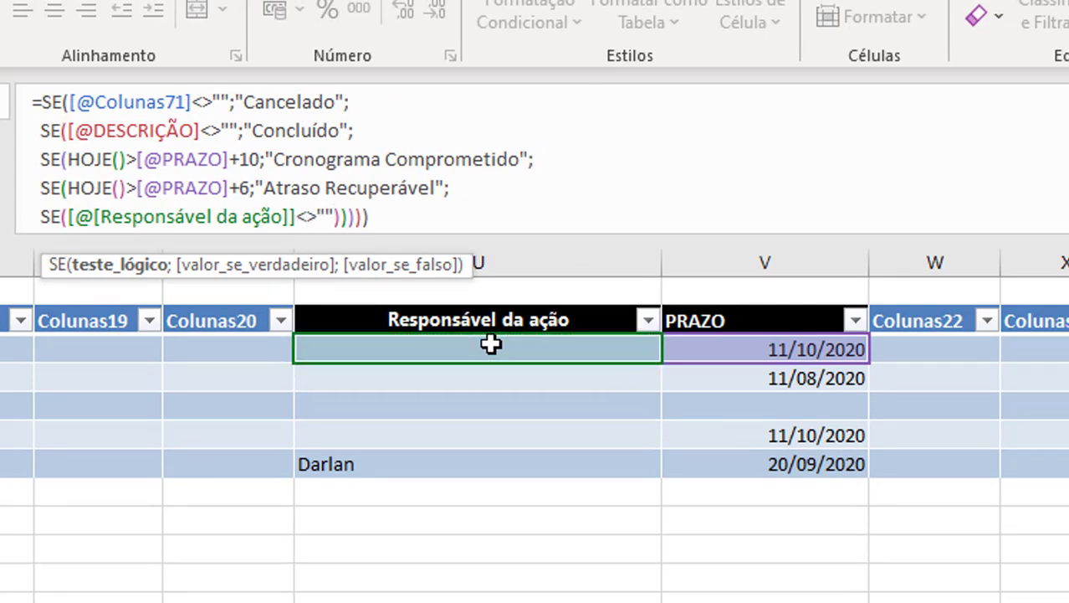
{"action": "type", "text": ";\"Em"}
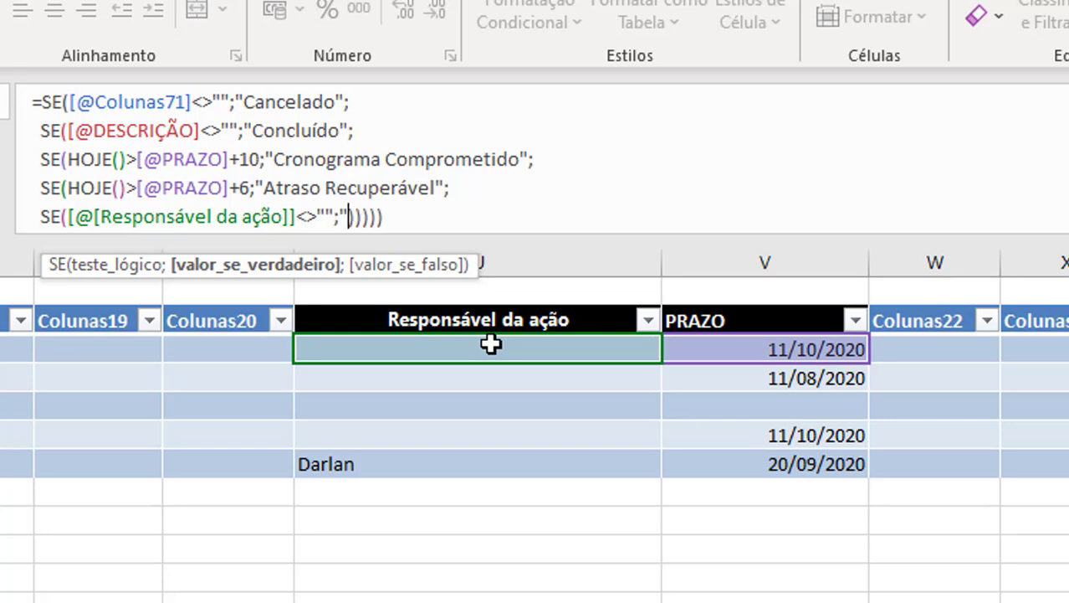
{"action": "type", "text": " Execução\";"}
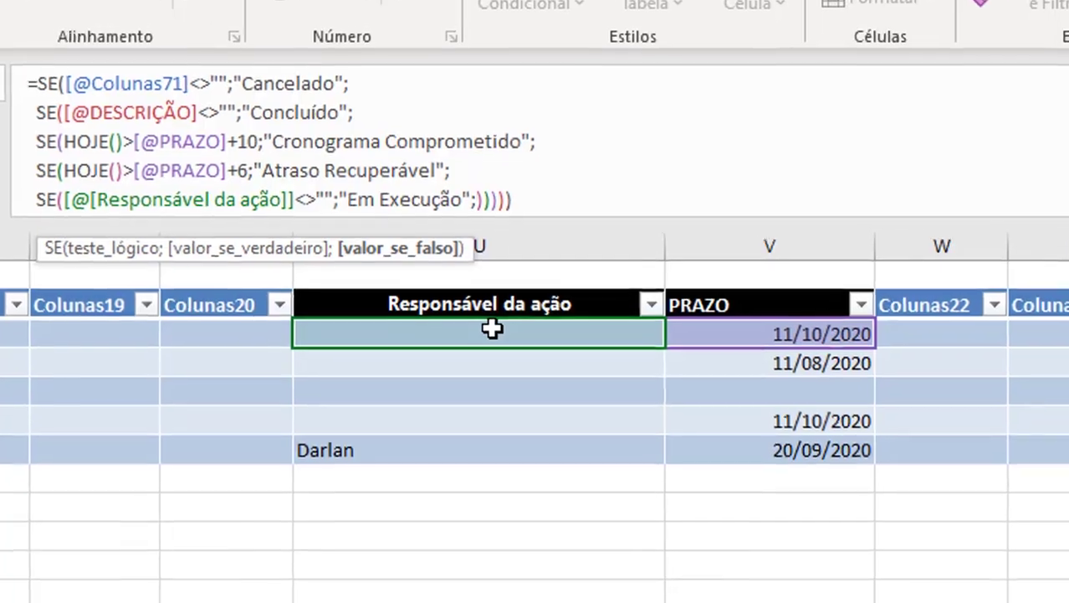
{"action": "key", "text": "alt+Tab"}
{"action": "left_click", "coordinate": [501, 220]}
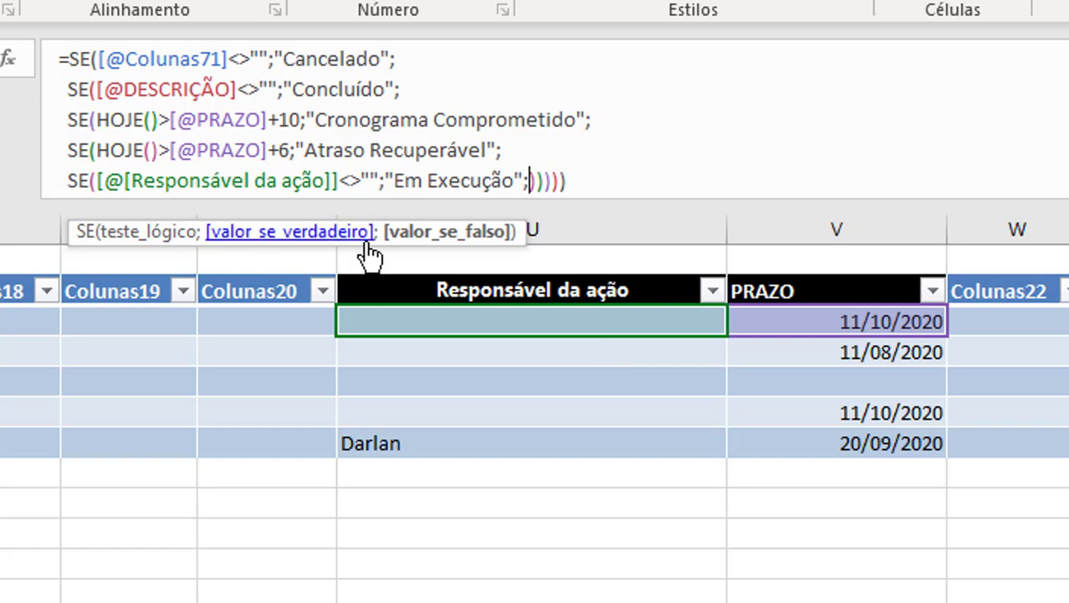
Set the fifth SE's false value to "Não Iniciado" and commit the completed STATUS formula.
{"action": "left_click_drag", "start_coordinate": [374, 233], "coordinate": [387, 220]}
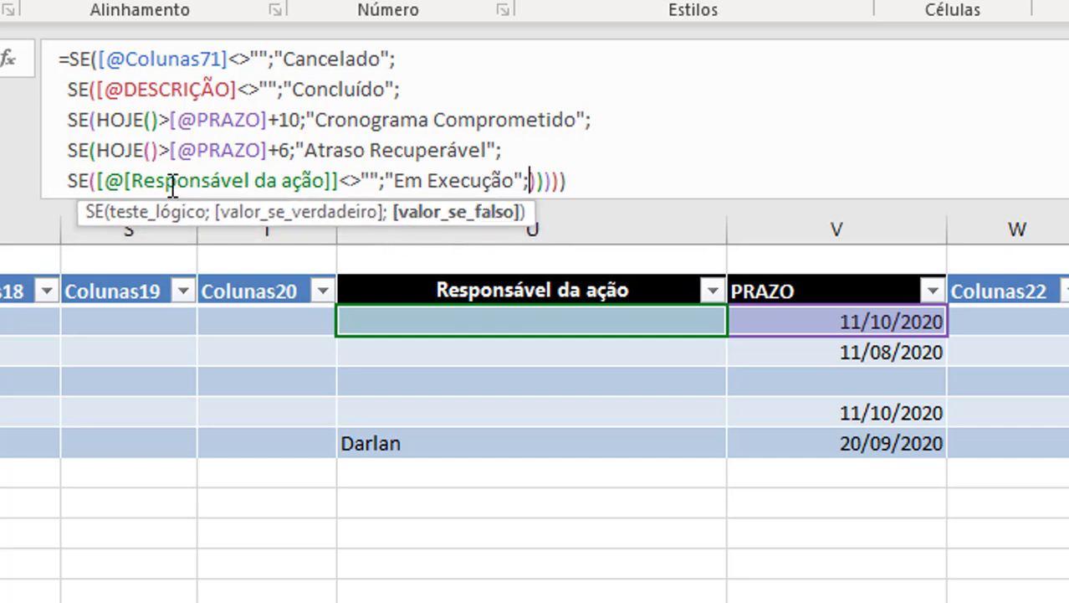
{"action": "type", "text": "\"Não Iniciado\""}
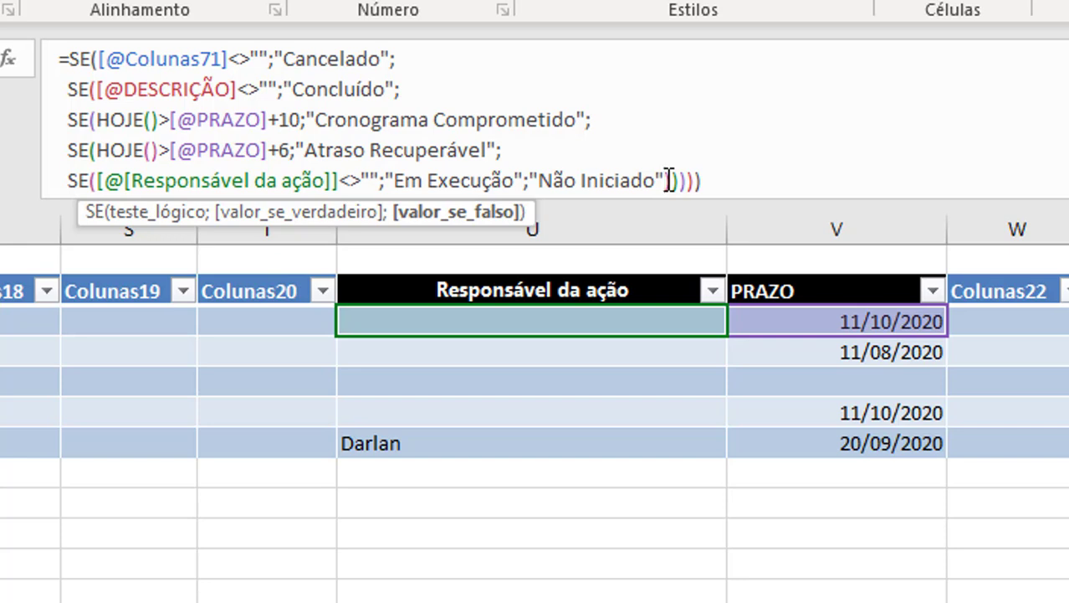
{"action": "key", "text": "Return"}
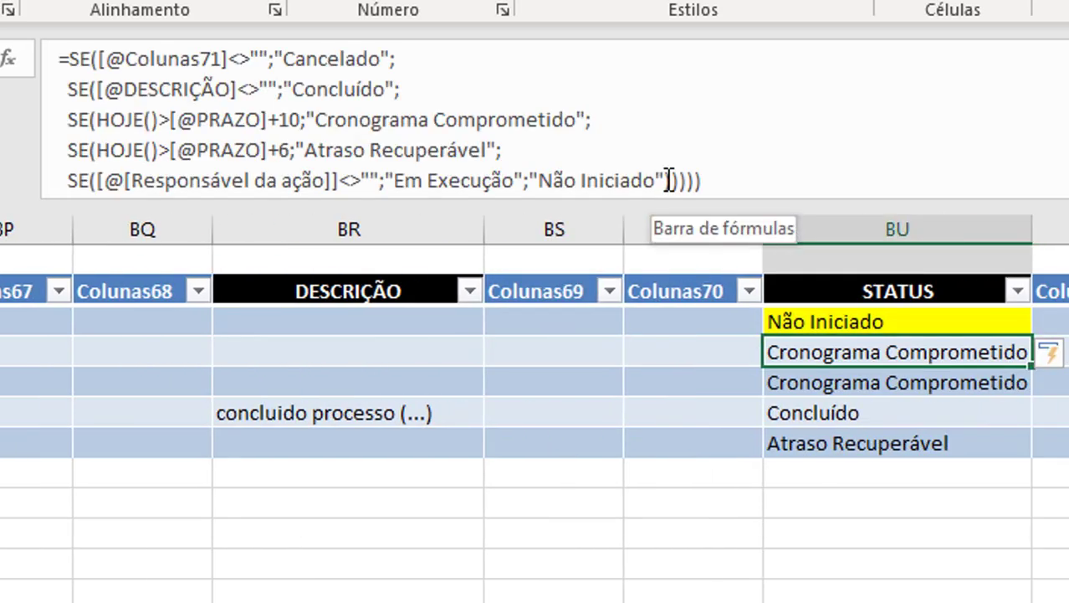
Change the second row's PRAZO to 29/10/2020 and check that row's STATUS.
{"action": "scroll", "coordinate": [303, 241], "scroll_direction": "left", "scroll_amount": 3}
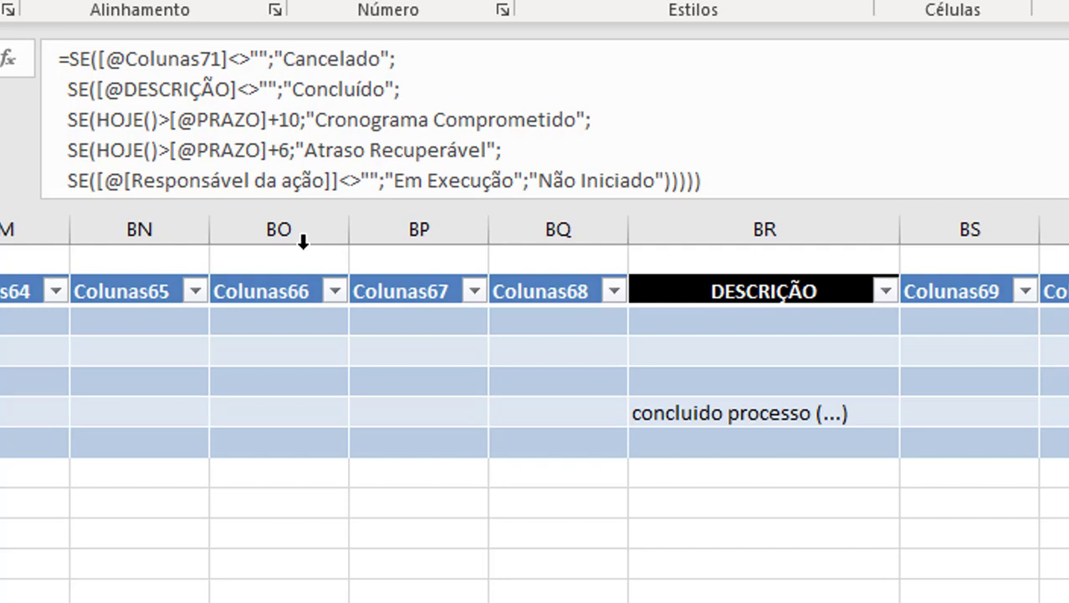
{"action": "scroll", "coordinate": [303, 241], "scroll_direction": "right", "scroll_amount": 3}
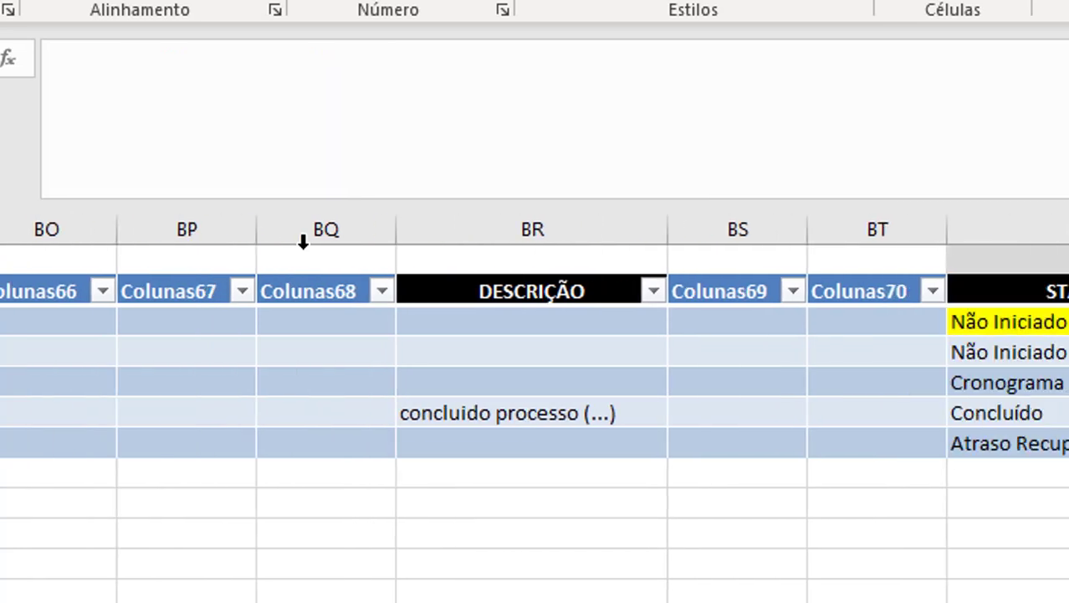
{"action": "key", "text": "Left"}
{"action": "key", "text": "Left"}
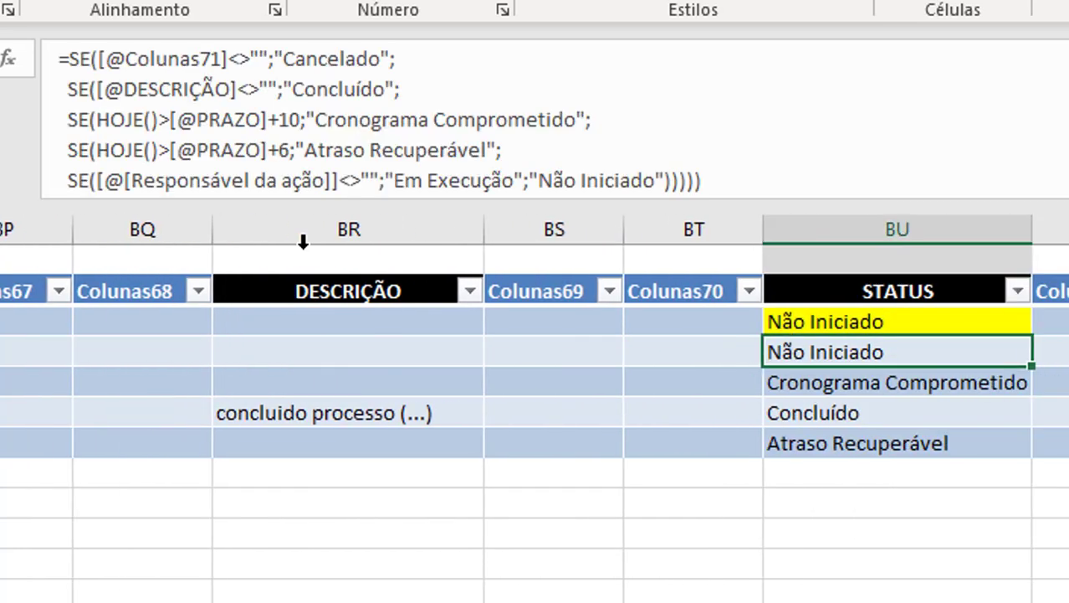
Clear the second row's PRAZO and return to its STATUS cell to test an empty deadline.
{"action": "key", "text": "ctrl+Left"}
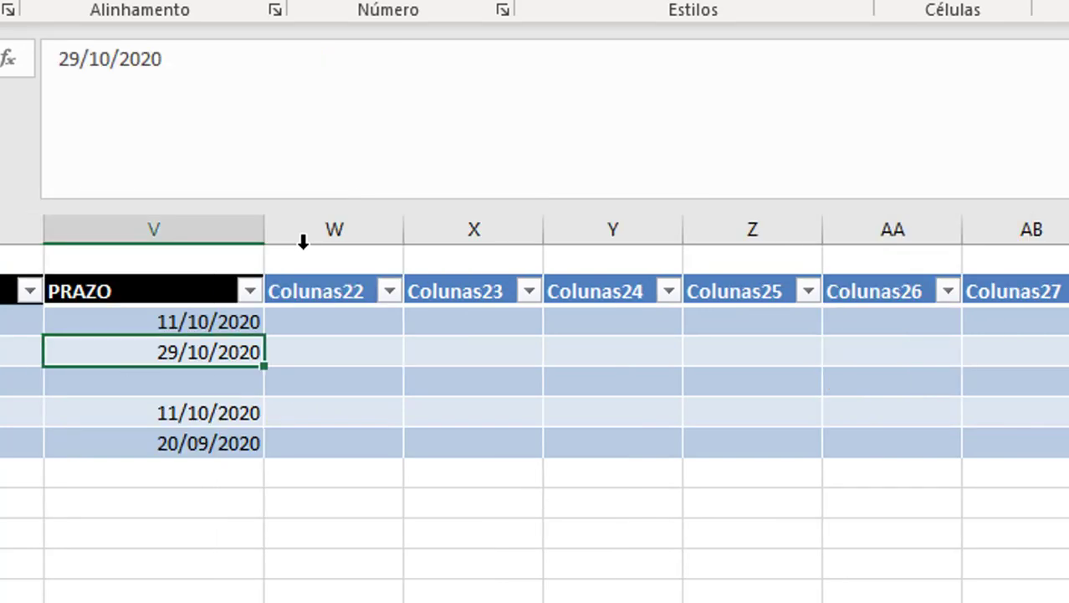
{"action": "key", "text": "Delete"}
{"action": "key", "text": "Up"}
{"action": "key", "text": "ctrl+Right"}
{"action": "key", "text": "Down"}
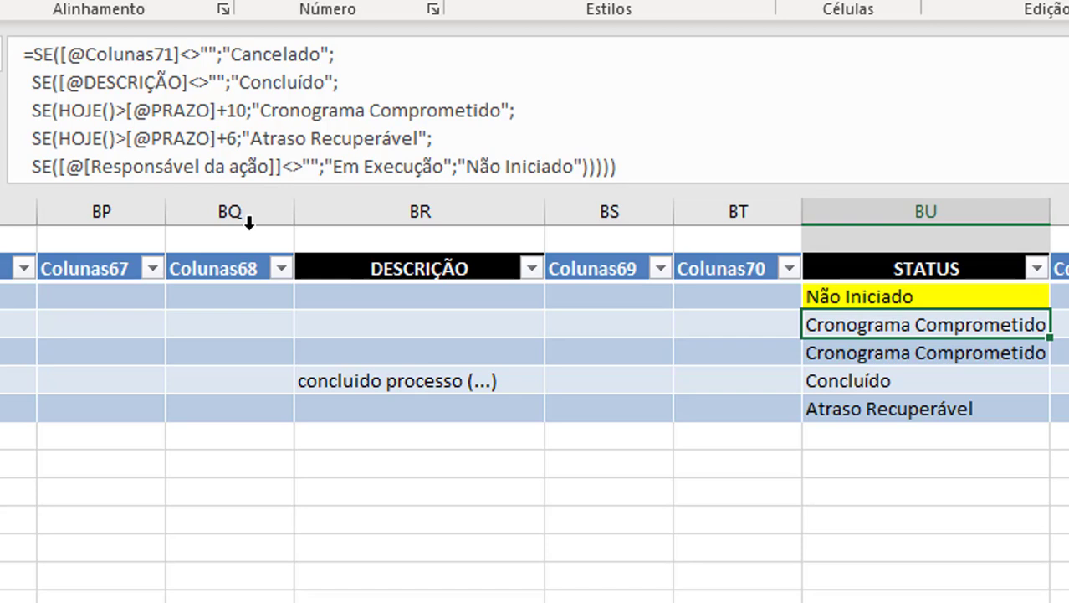
{"action": "double_click", "coordinate": [918, 323]}
{"action": "left_click", "coordinate": [210, 106]}
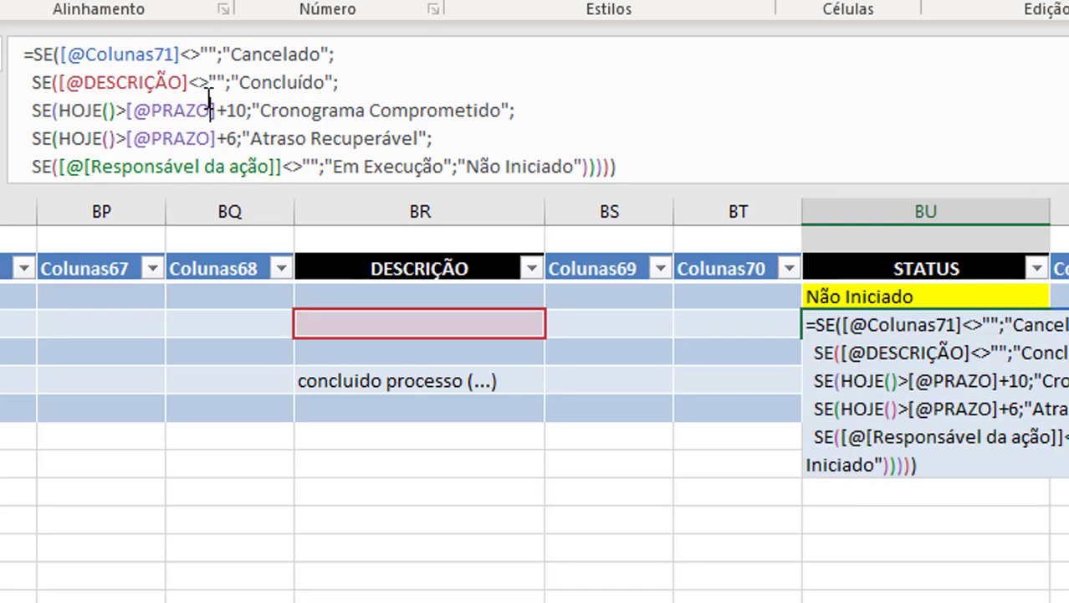
{"action": "left_click_drag", "start_coordinate": [61, 110], "coordinate": [253, 110]}
{"action": "left_click", "coordinate": [247, 110]}
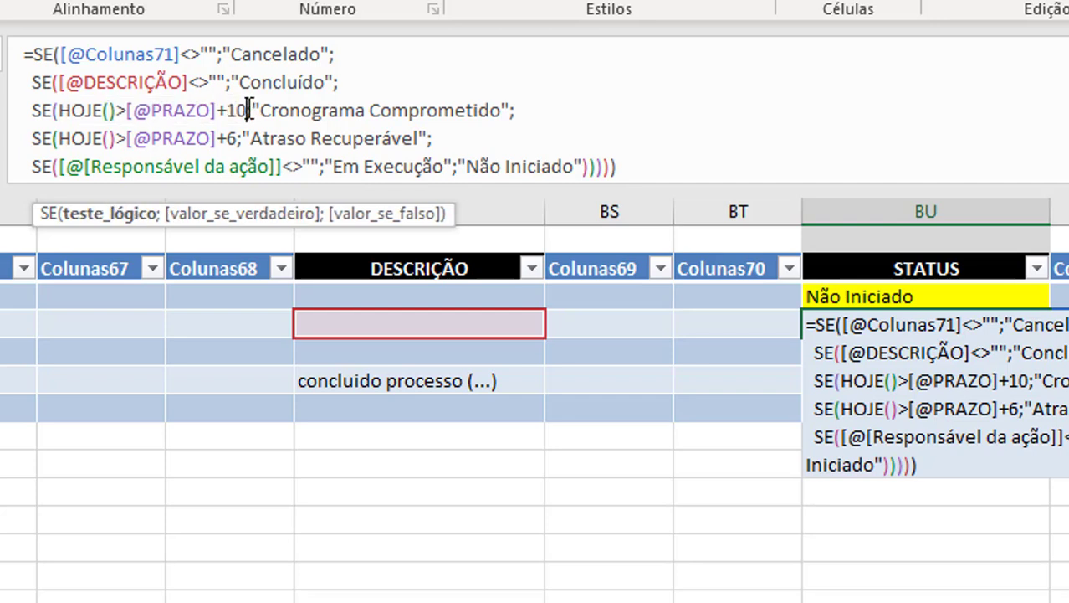
{"action": "left_click", "coordinate": [57, 110]}
{"action": "type", "text": "e"}
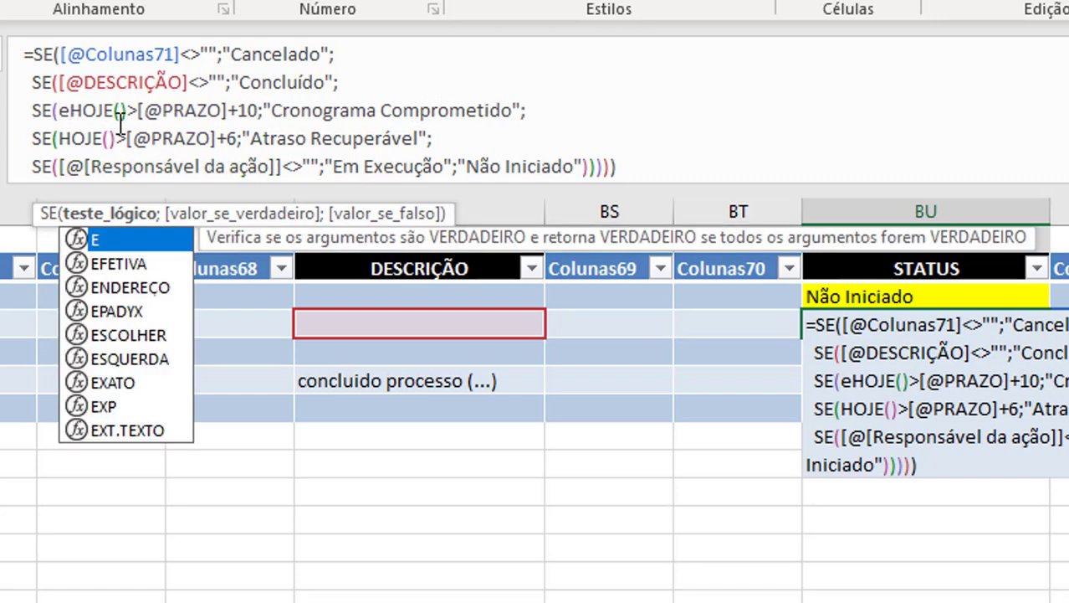
{"action": "key", "text": "Escape"}
{"action": "type", "text": "("}
{"action": "left_click", "coordinate": [266, 113]}
{"action": "type", "text": ")"}
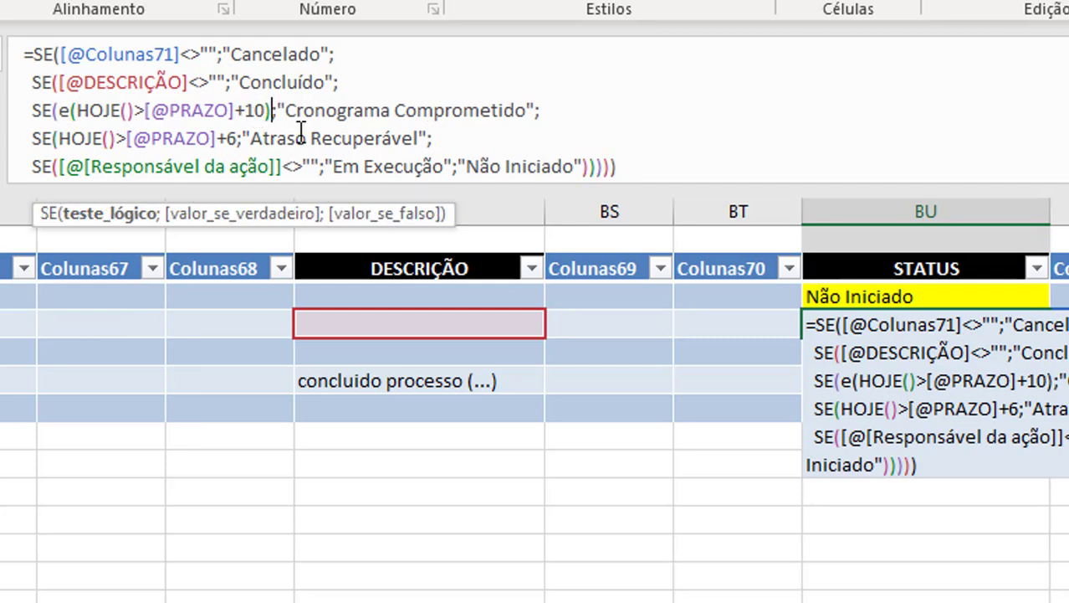
{"action": "left_click_drag", "start_coordinate": [60, 111], "coordinate": [273, 111]}
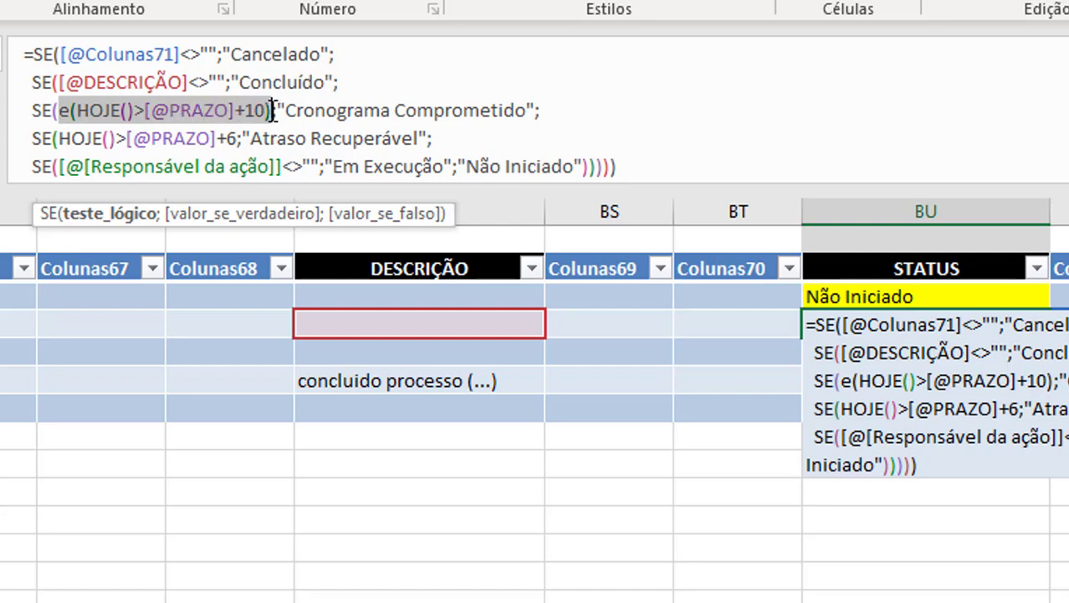
{"action": "left_click", "coordinate": [80, 111]}
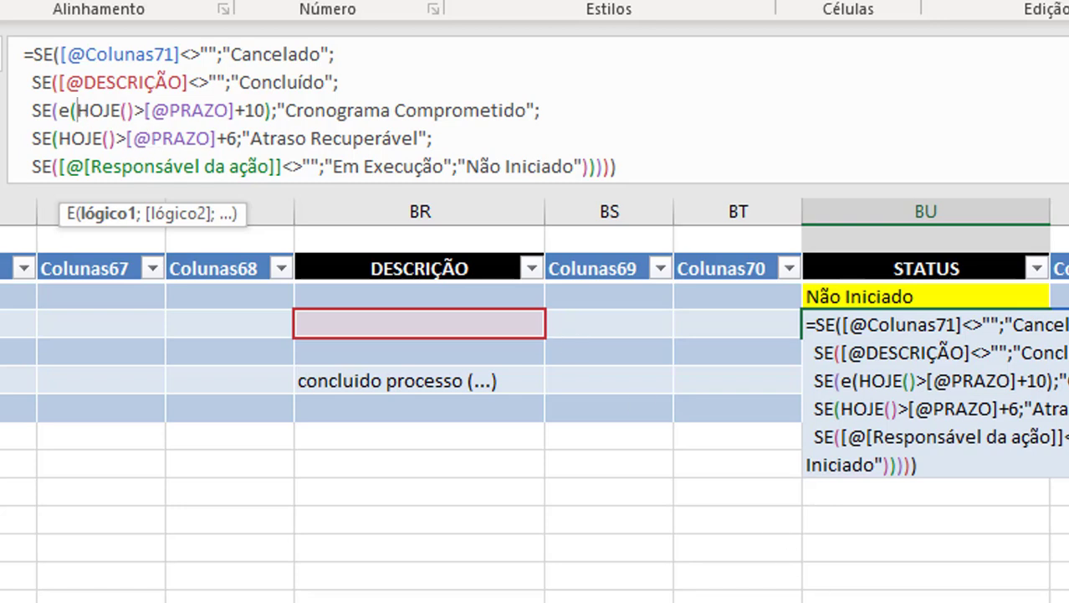
{"action": "left_click_drag", "start_coordinate": [720, 602], "coordinate": [468, 602]}
{"action": "left_click", "coordinate": [363, 323]}
{"action": "type", "text": "<>\"\""}
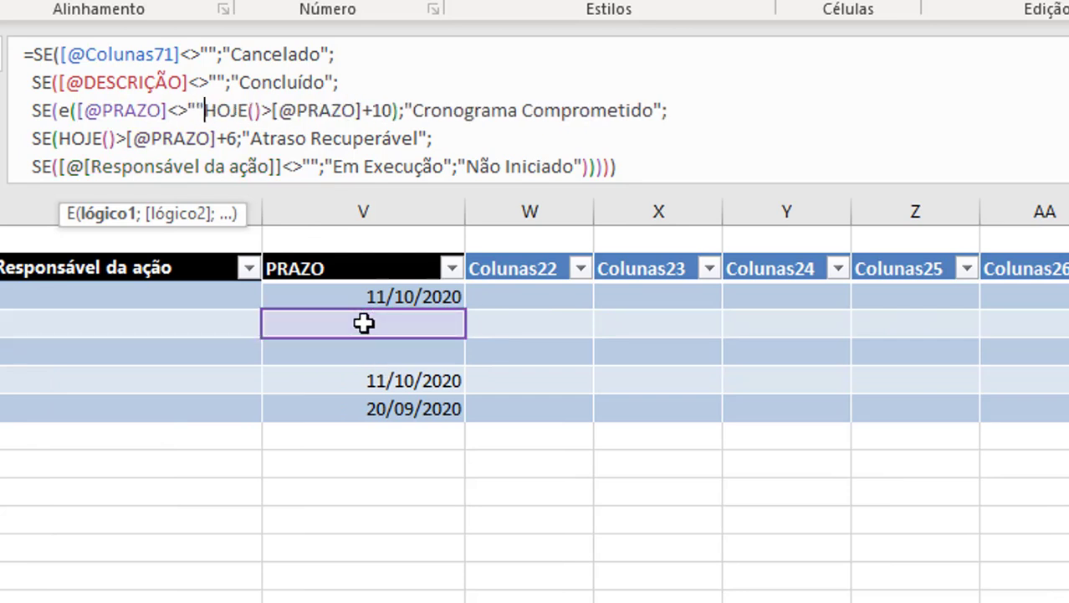
{"action": "type", "text": ";"}
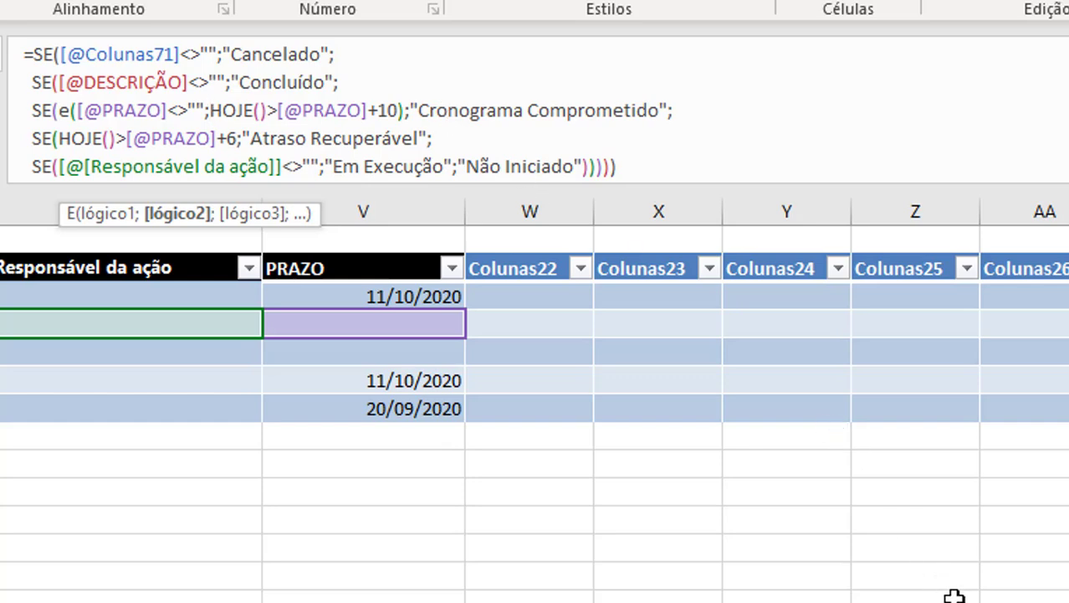
Review the E() test of the "Cronograma Comprometido" SE, commit the updated formula and reselect the second row's STATUS cell.
{"action": "left_click_drag", "start_coordinate": [962, 601], "coordinate": [1036, 601]}
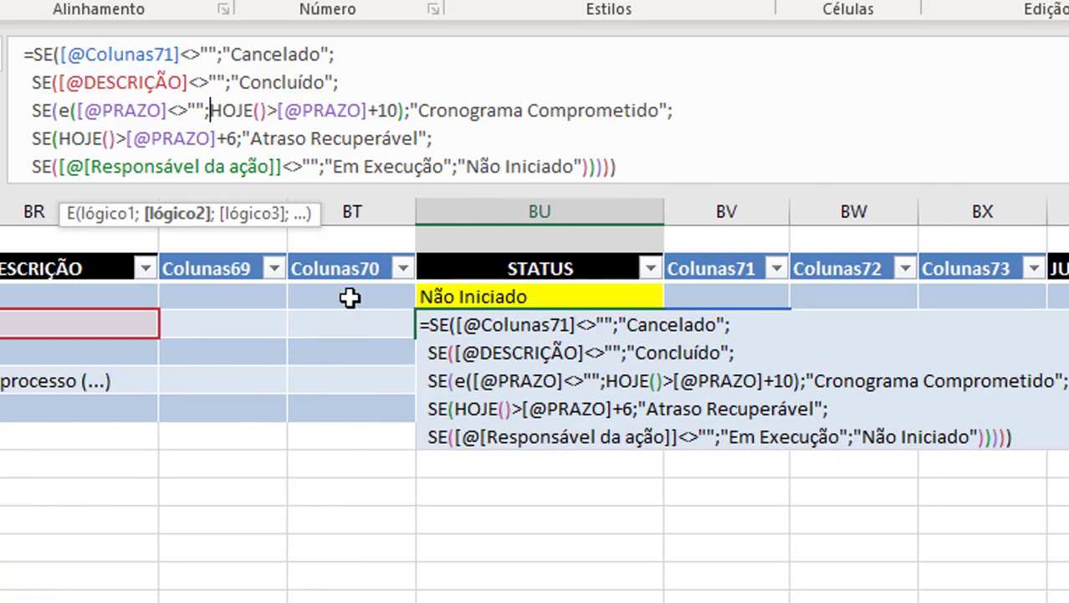
{"action": "left_click_drag", "start_coordinate": [59, 108], "coordinate": [385, 111]}
{"action": "left_click_drag", "start_coordinate": [395, 110], "coordinate": [406, 111]}
{"action": "left_click", "coordinate": [406, 110]}
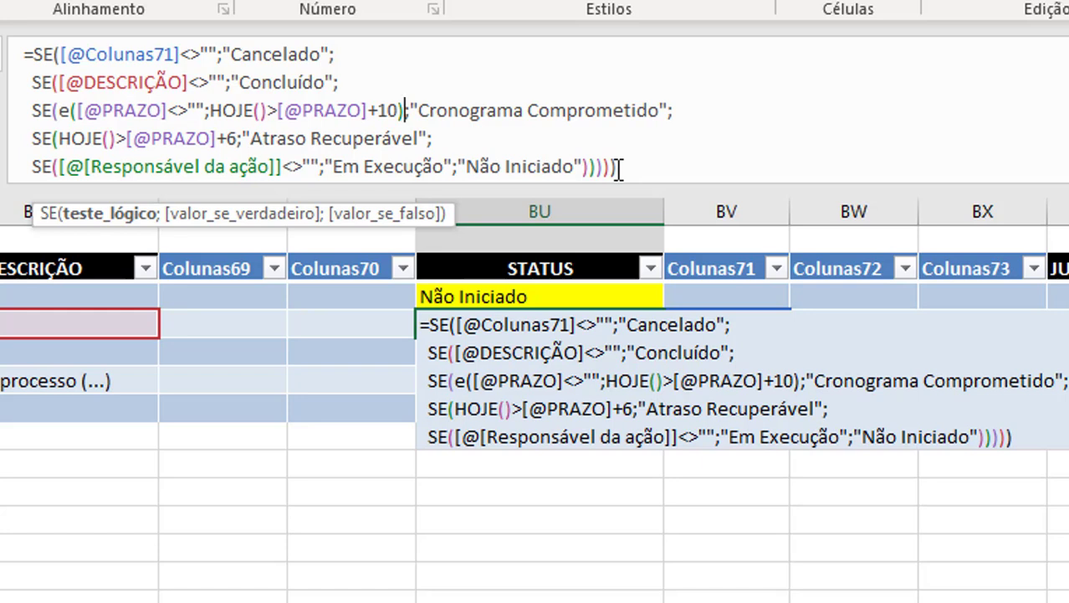
{"action": "key", "text": "Return"}
{"action": "key", "text": "Up"}
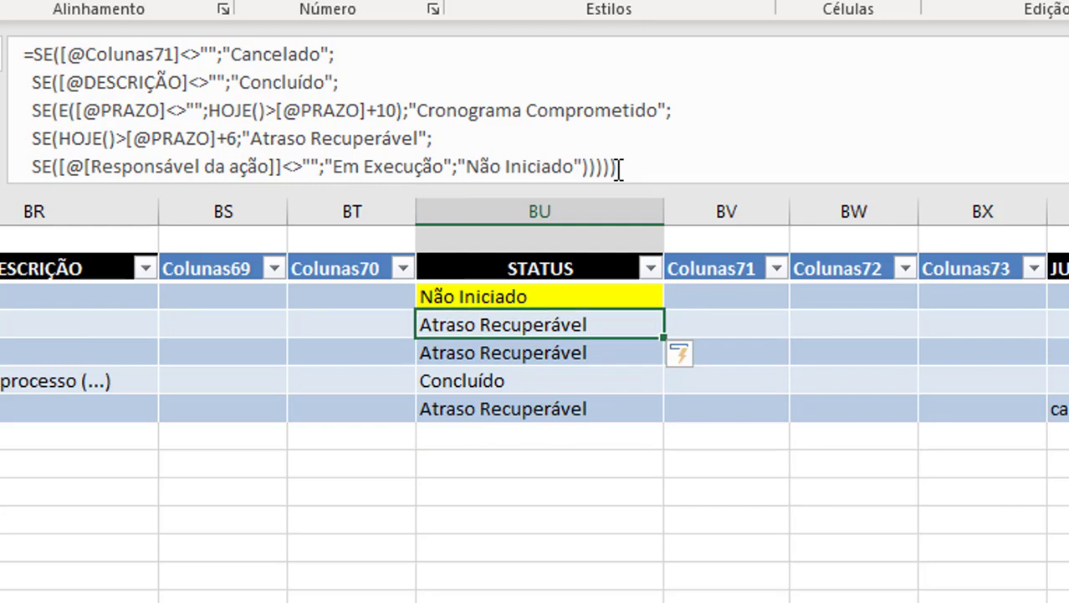